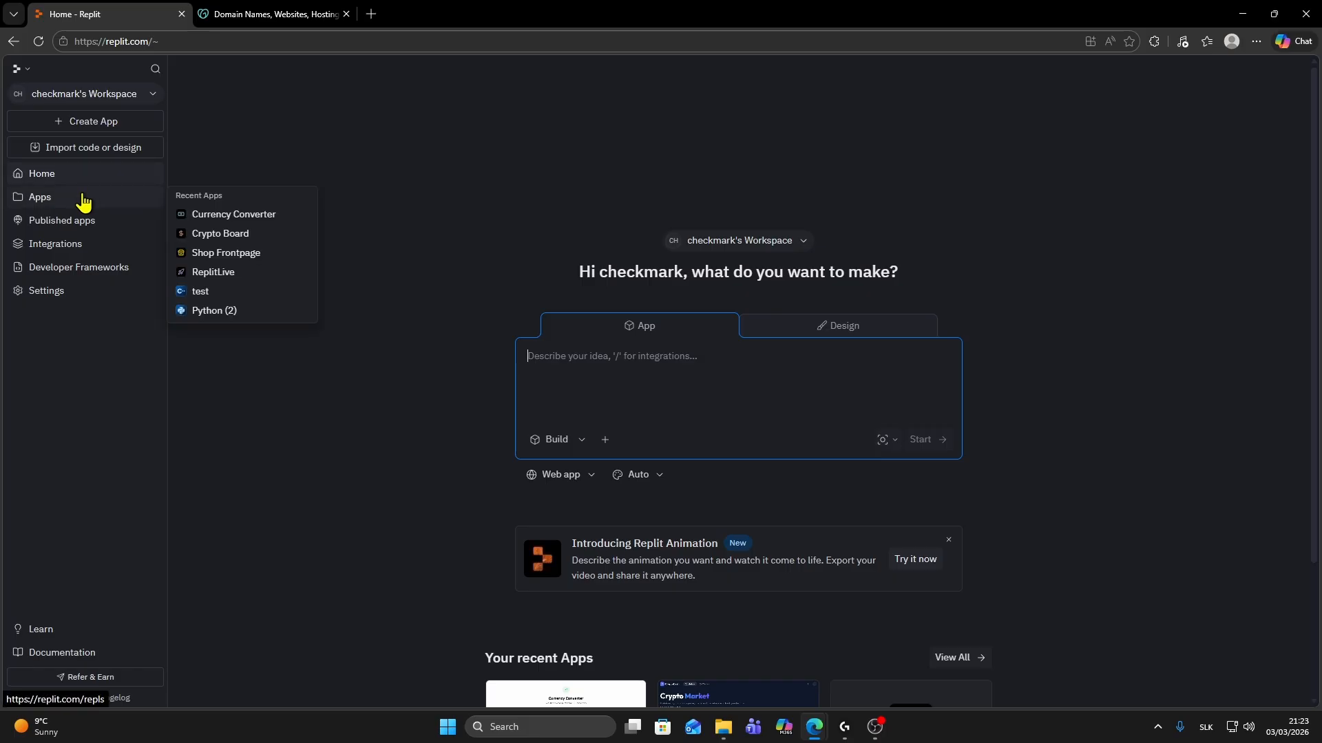
# - Open the Currency Converter app, check its live preview, and go to its publishing overview
pyautogui.click(83, 200)
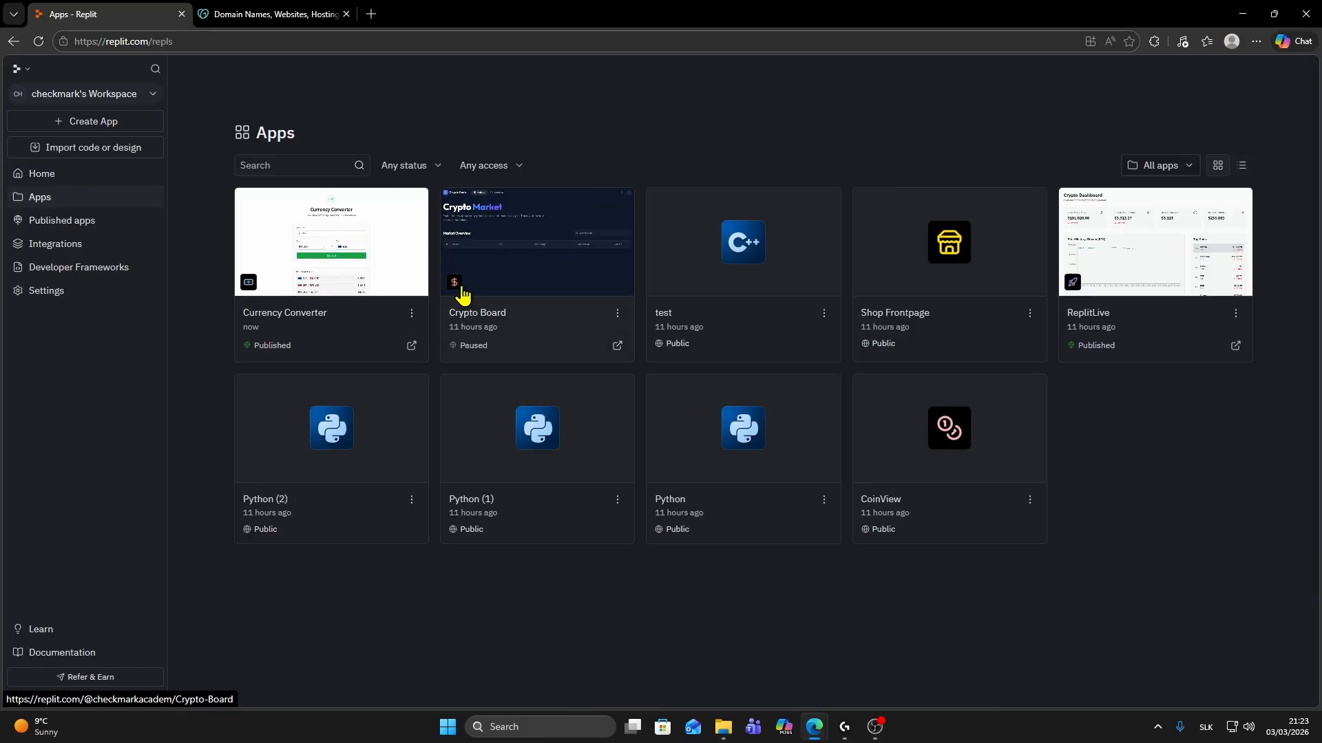
pyautogui.click(307, 271)
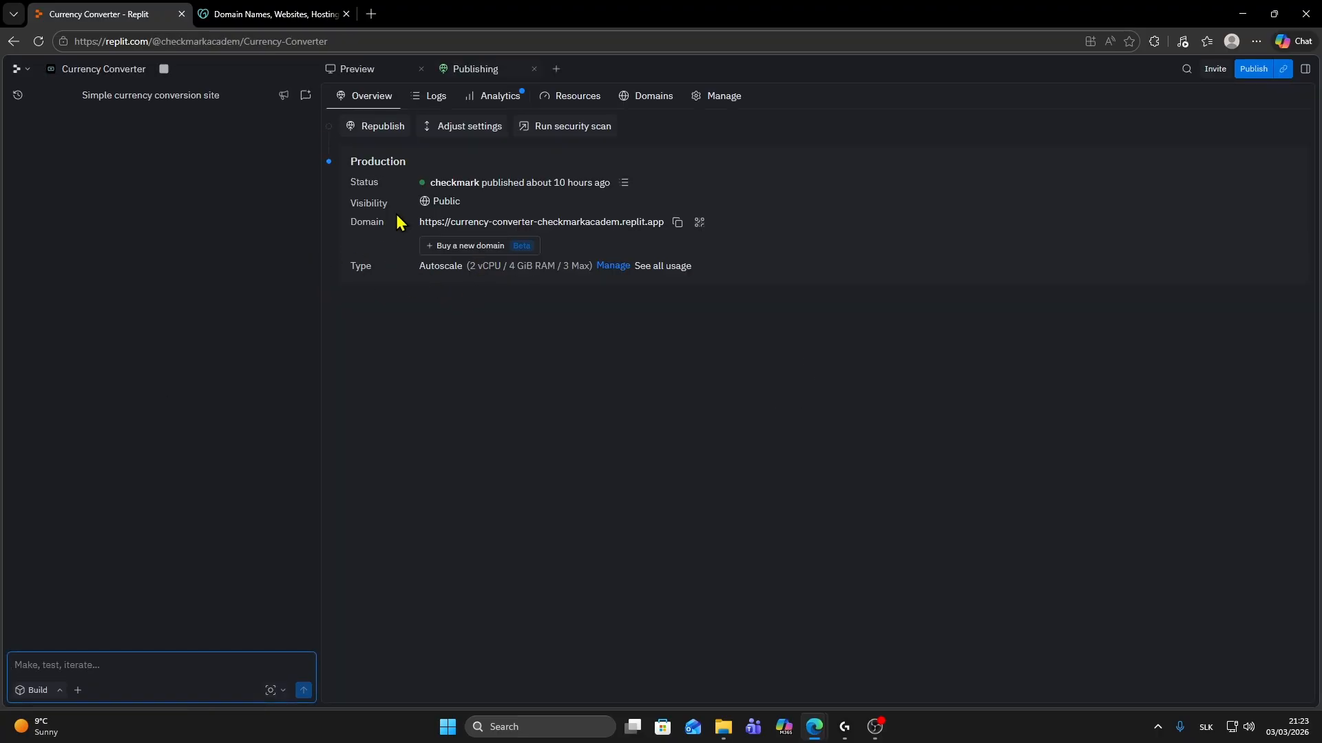
pyautogui.click(366, 72)
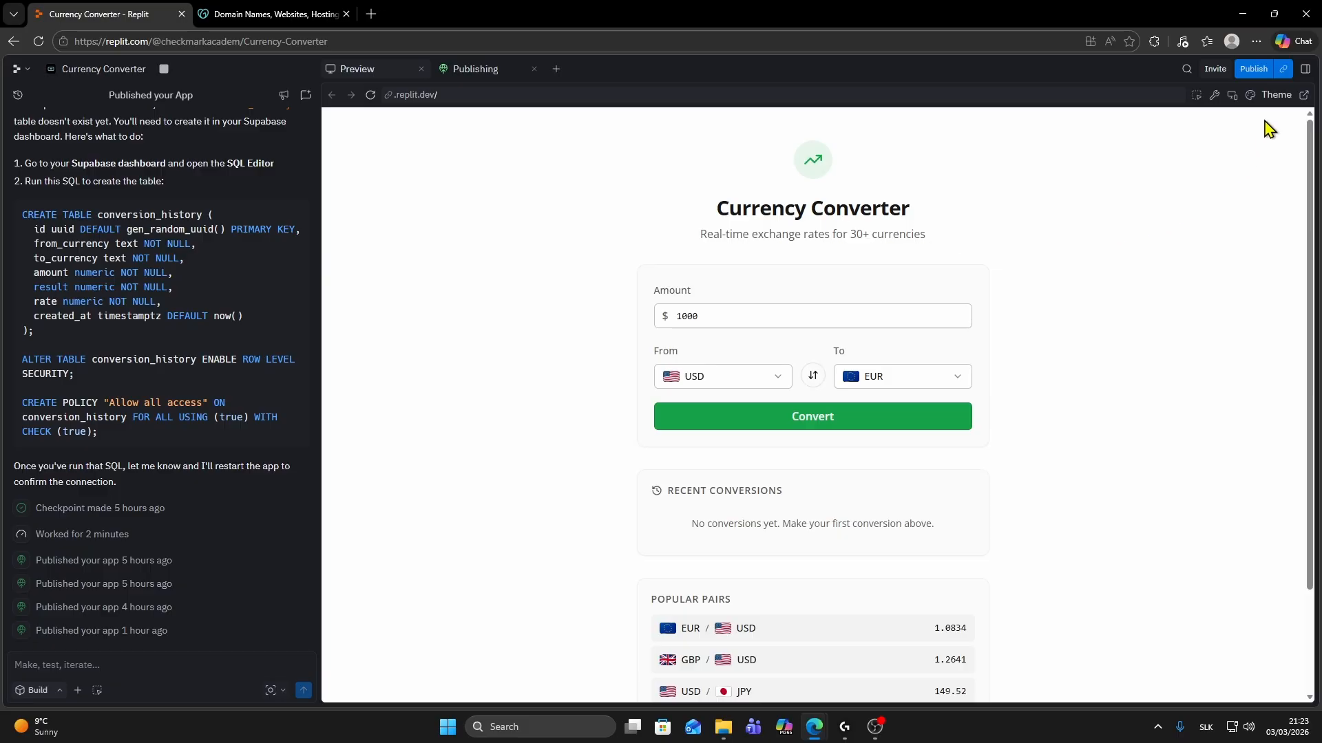
pyautogui.click(1249, 71)
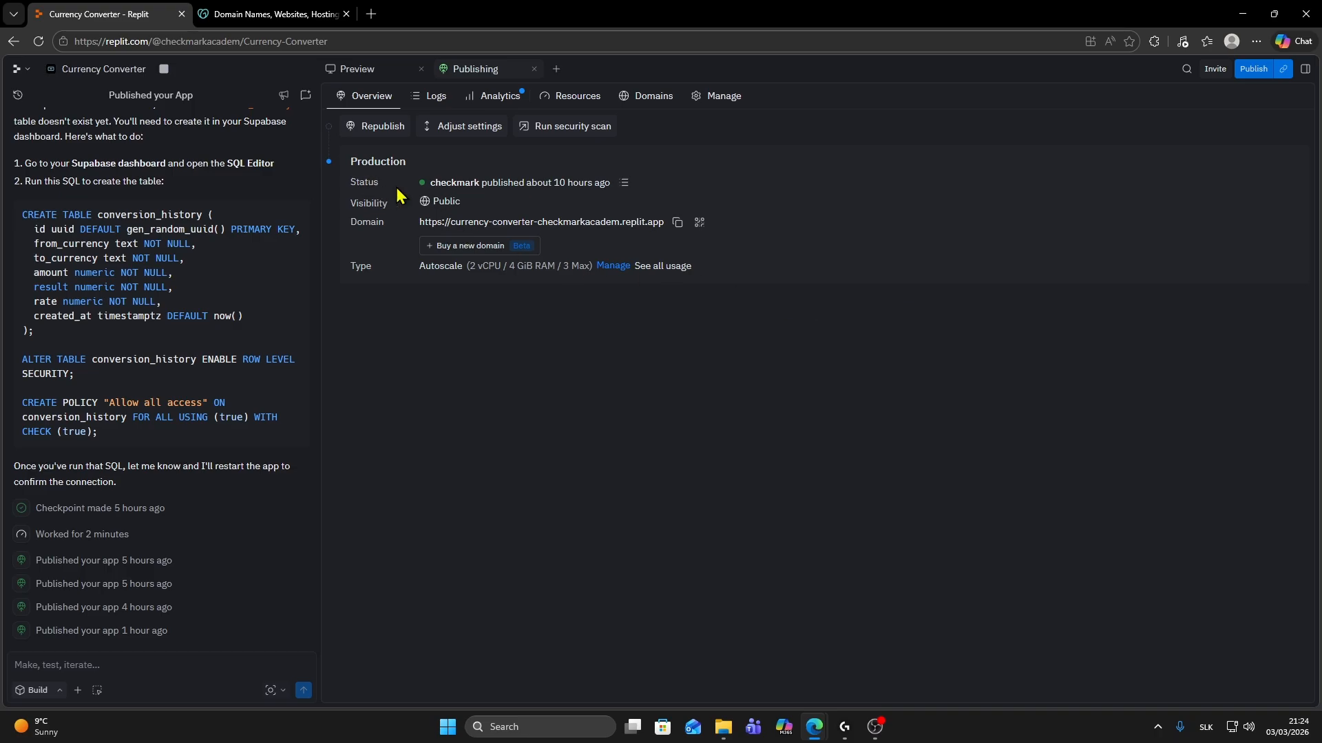
# - Start connecting an existing custom domain in the app's domain settings
pyautogui.moveTo(524, 184)
pyautogui.click(656, 109)
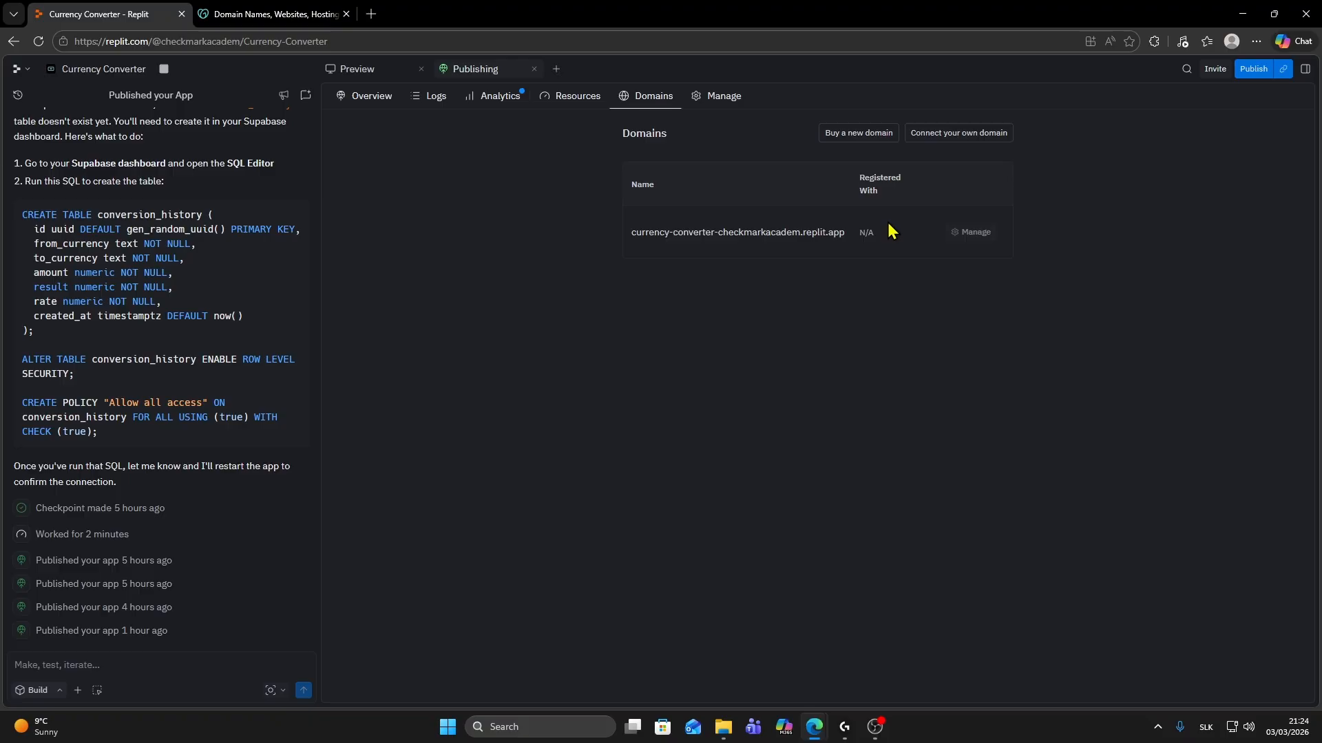
pyautogui.click(976, 135)
pyautogui.click(699, 182)
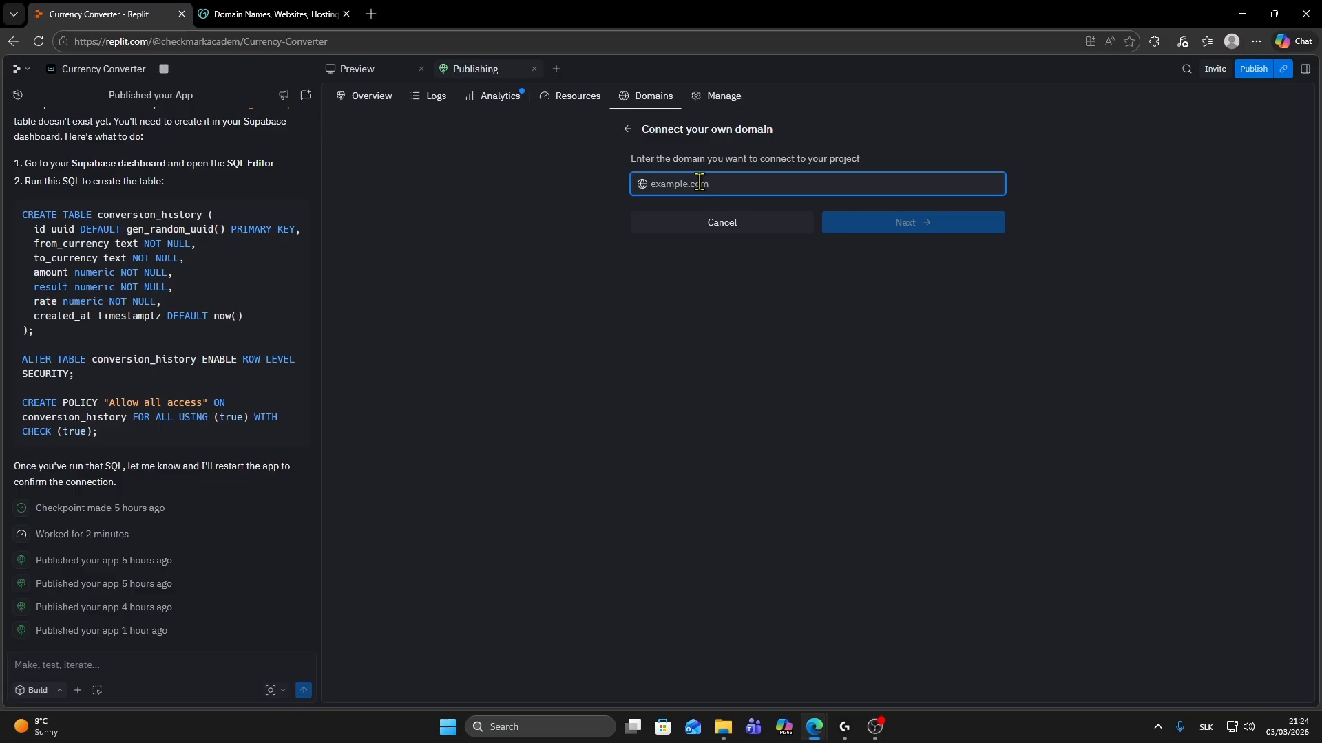
# - Switch to GoDaddy, open the Checkmark domain page, and copy the domain name checkmarkacademy.online
pyautogui.click(267, 14)
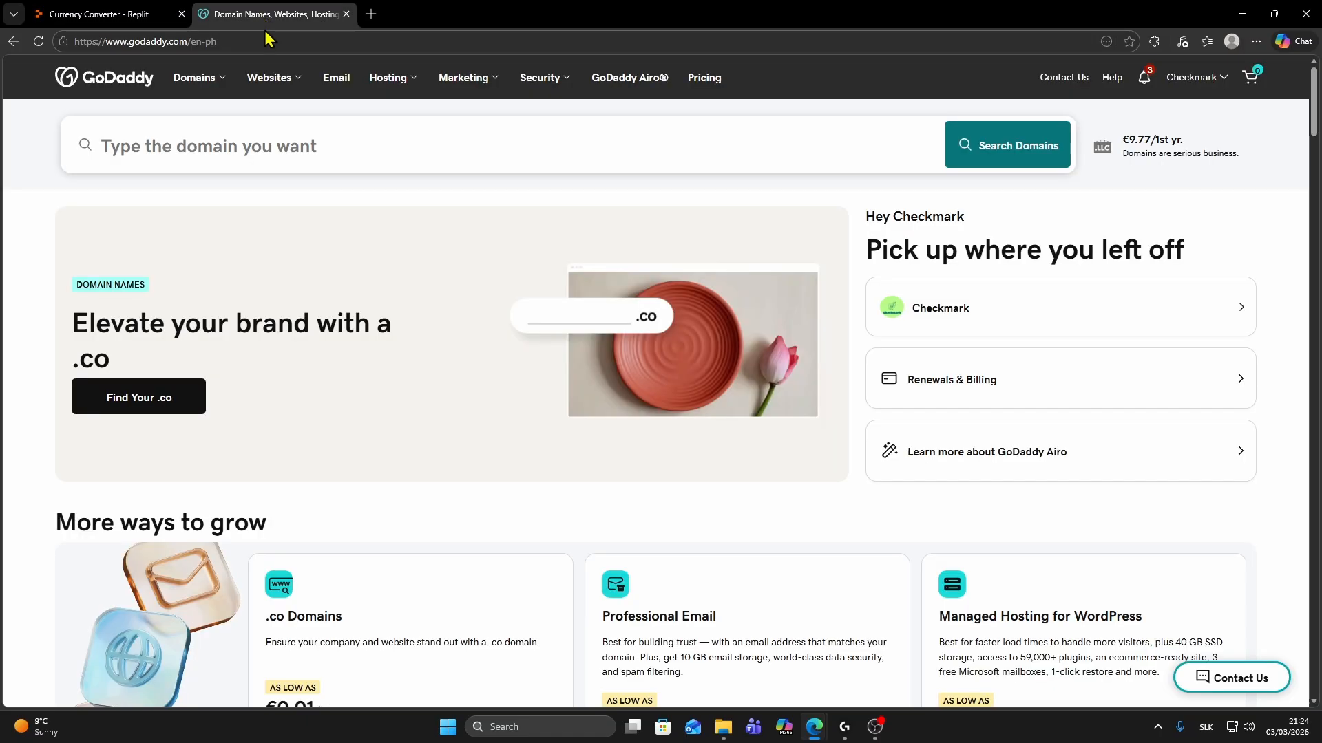
pyautogui.click(924, 328)
pyautogui.click(68, 209)
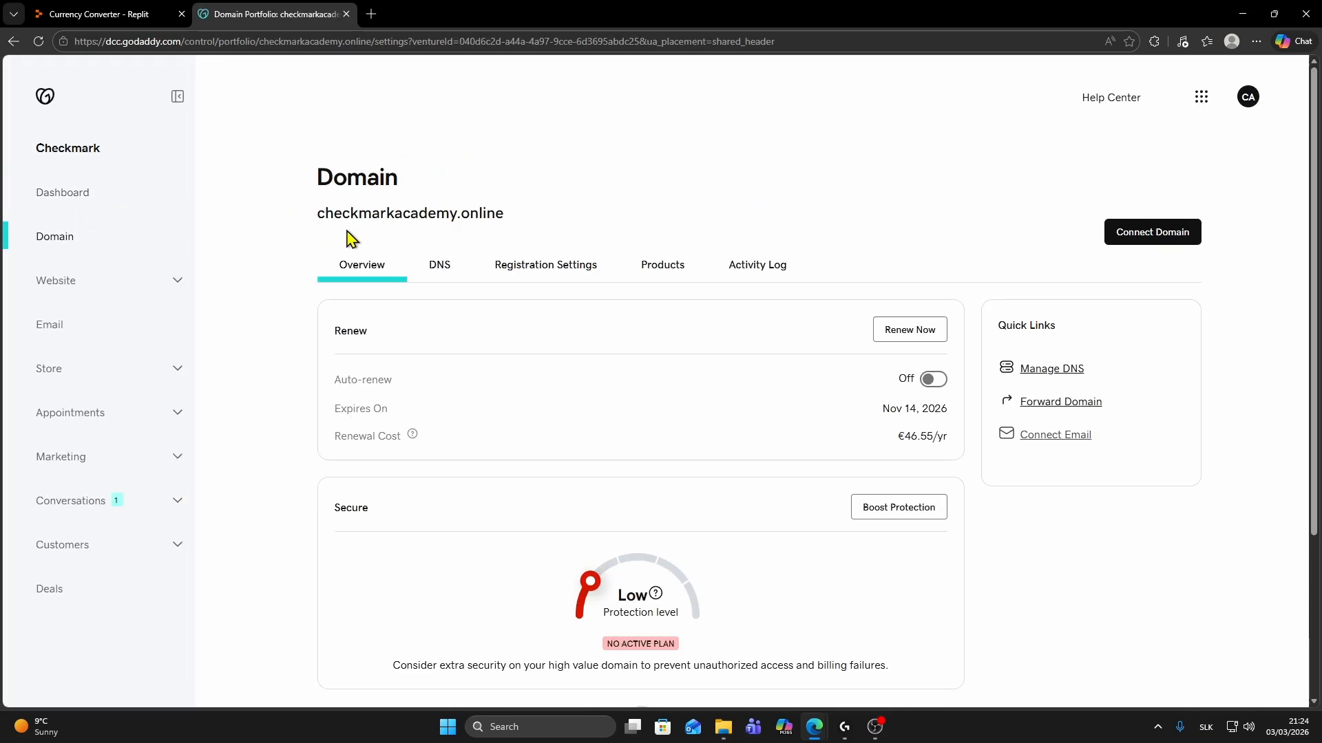
pyautogui.moveTo(320, 213); pyautogui.dragTo(490, 217)
pyautogui.hotkey('ctrl', 'c')
# - Back in Replit, enter checkmarkacademy.online as the domain to connect and continue to its DNS records
pyautogui.click(138, 14)
pyautogui.click(699, 183)
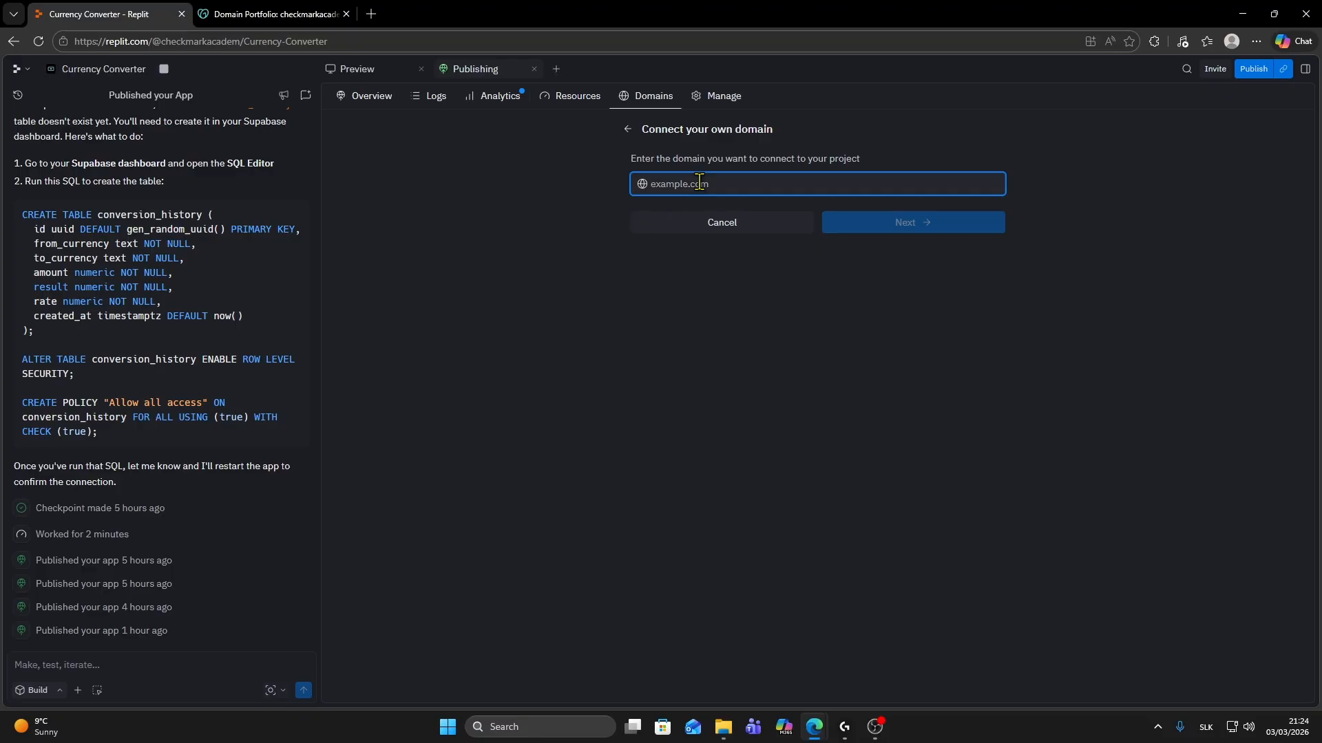
pyautogui.hotkey('ctrl', 'v')
pyautogui.click(915, 227)
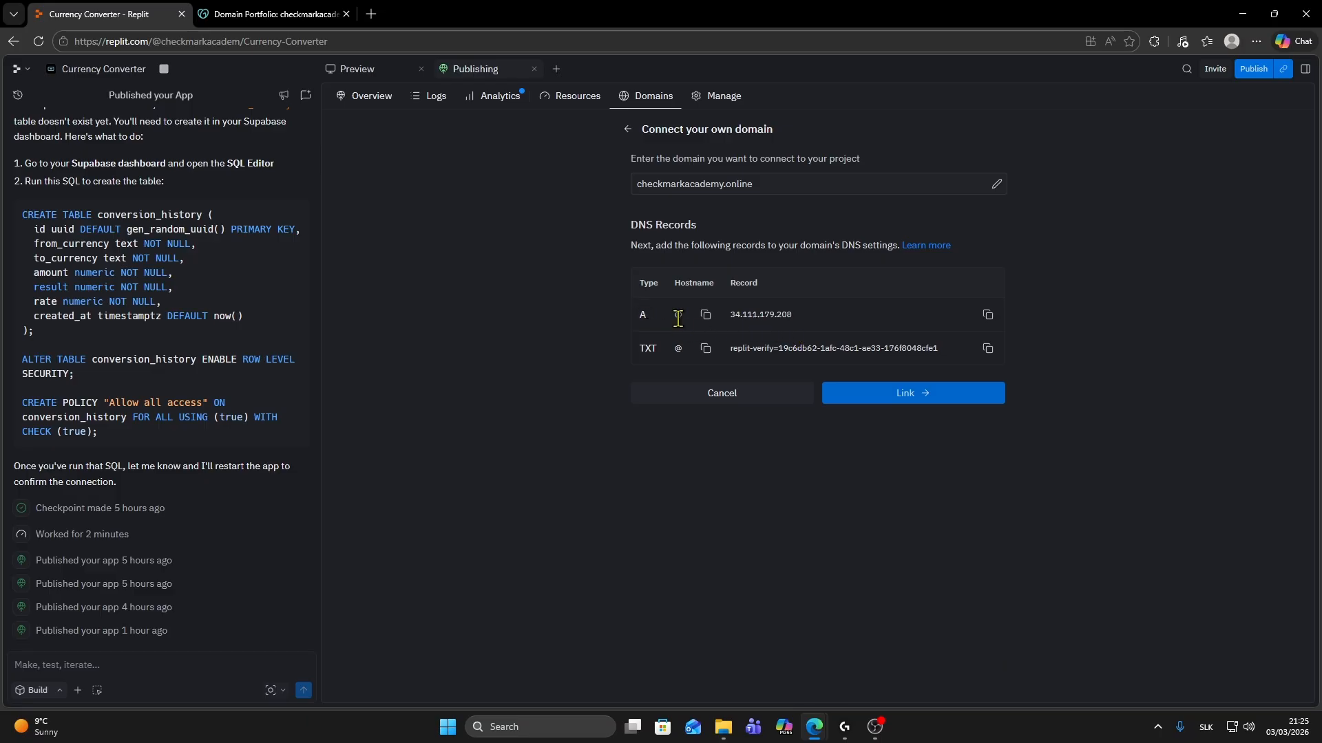
# - Copy the A record's IP address 34.111.179.208 and open the domain's DNS records in GoDaddy
pyautogui.doubleClick(738, 315)
pyautogui.rightClick(739, 316)
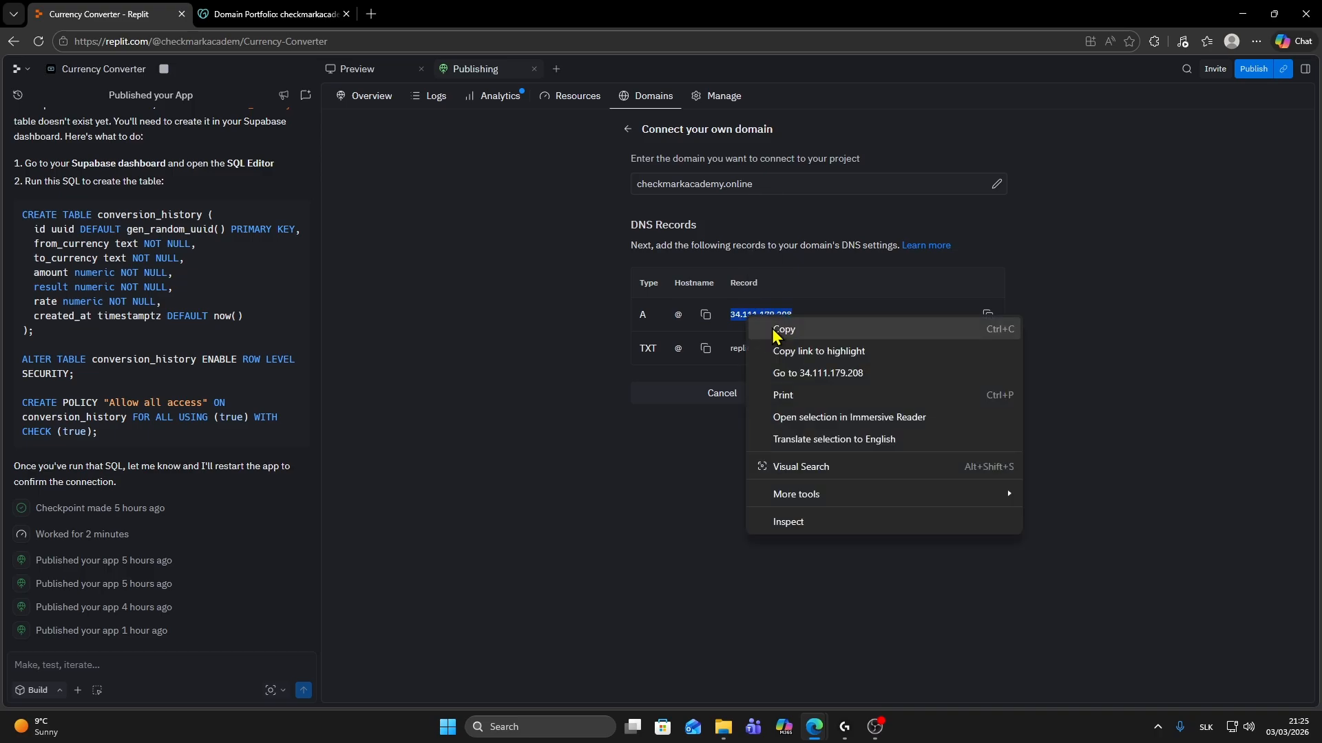
pyautogui.click(781, 332)
pyautogui.click(234, 8)
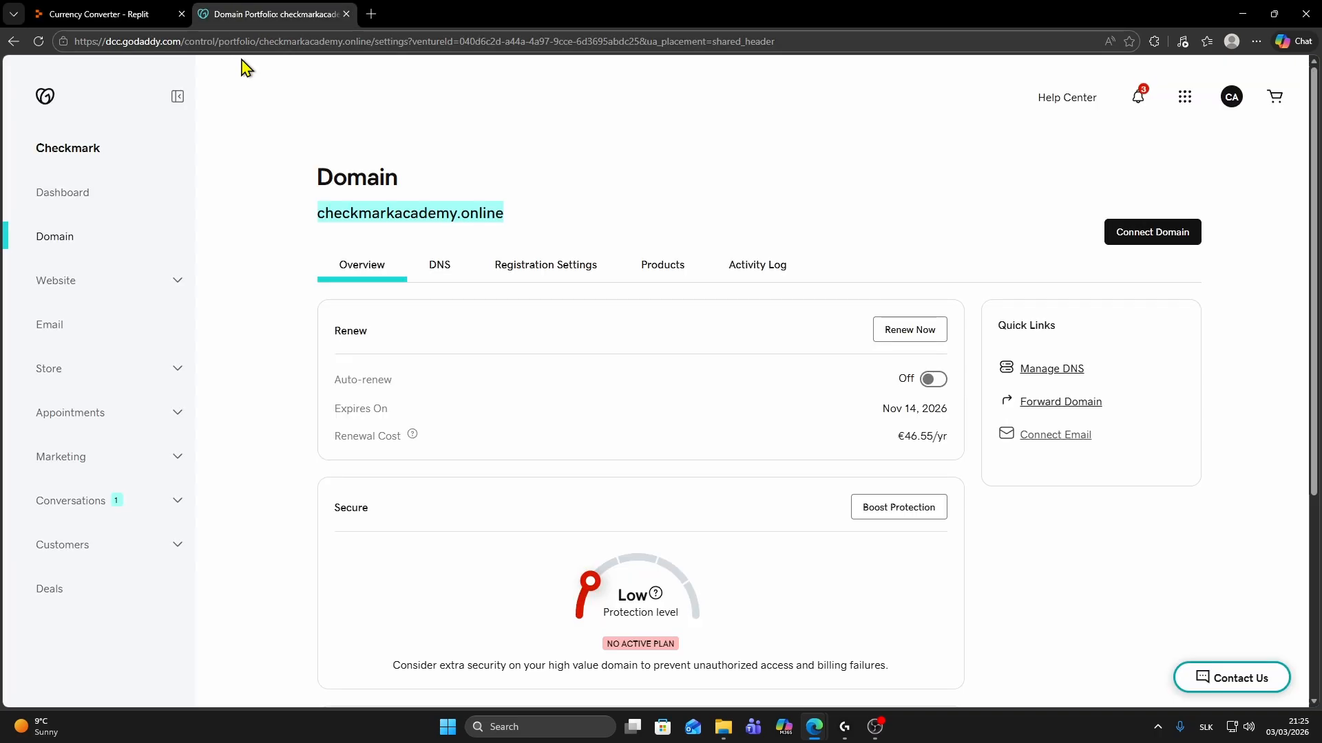
pyautogui.click(435, 270)
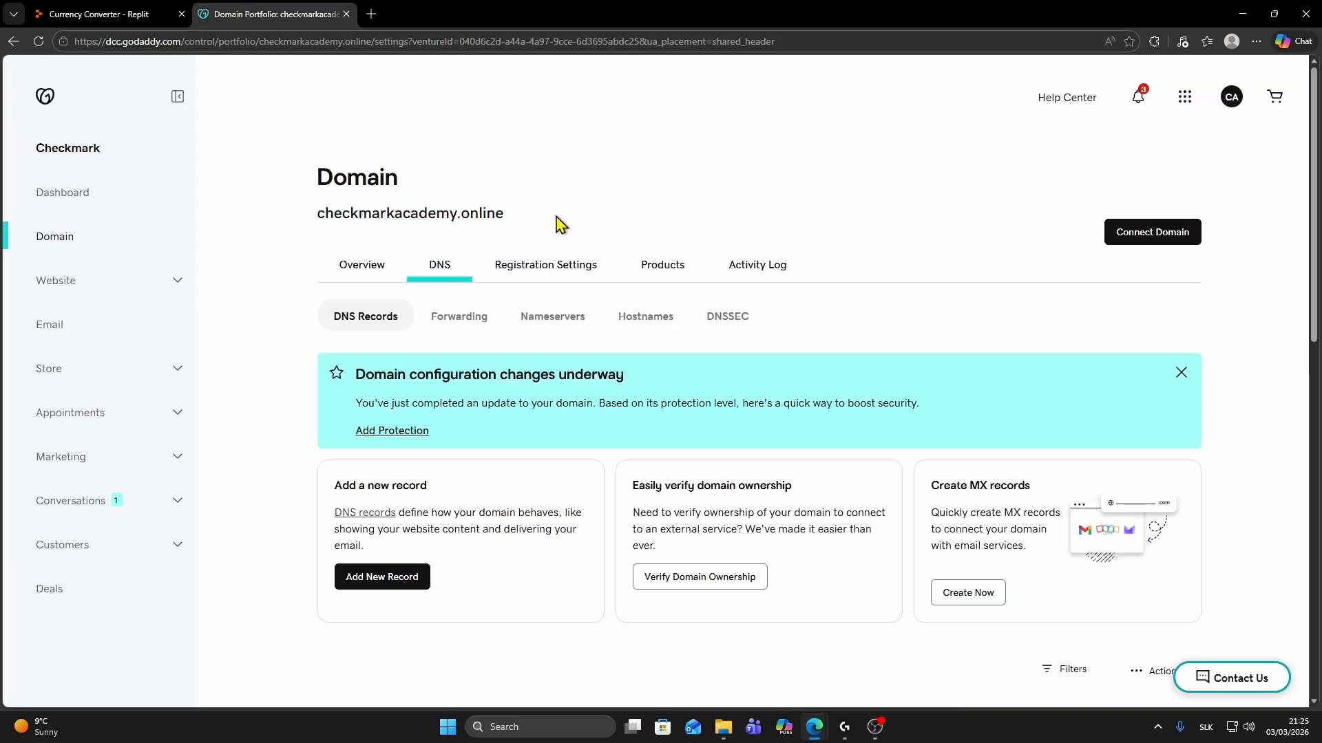
# - Delete the existing Replit verification TXT record from the domain's DNS records
pyautogui.scroll(-3, 544, 220)
pyautogui.scroll(-3, 538, 208)
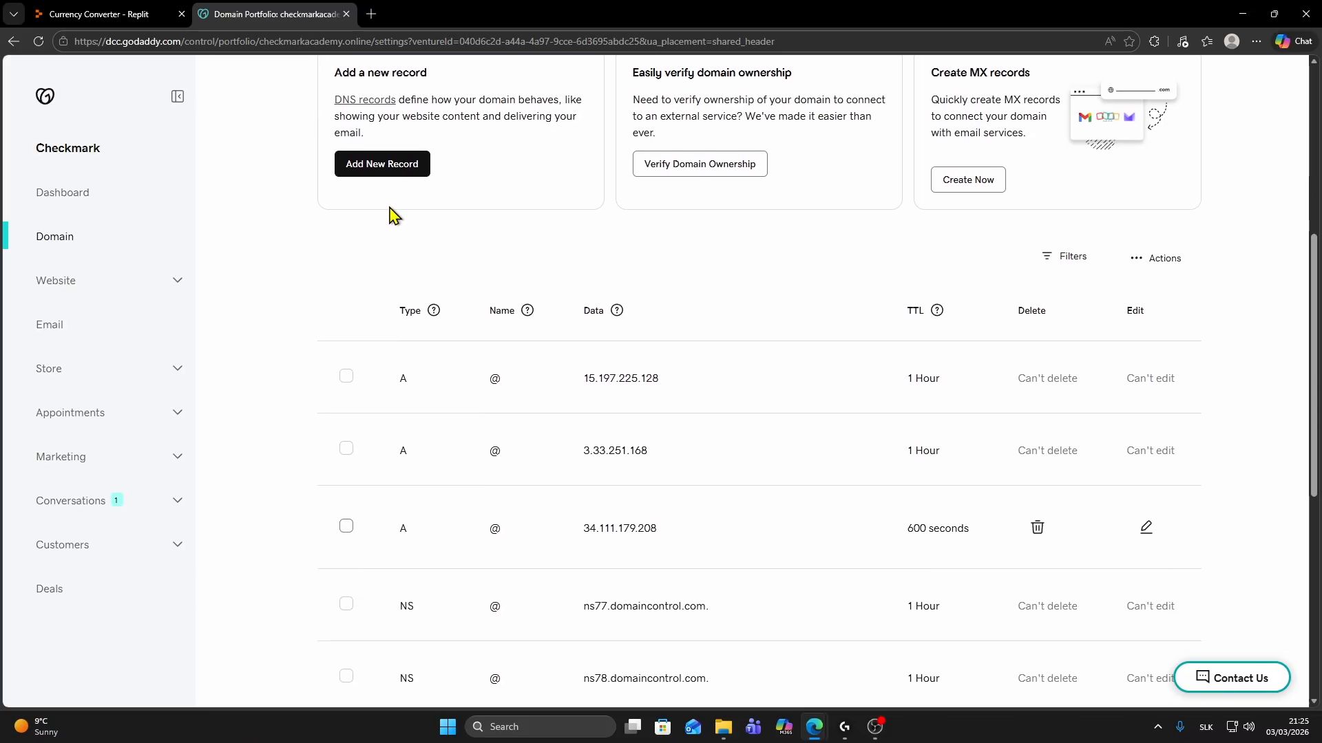
pyautogui.scroll(-2, 413, 248)
pyautogui.scroll(-2, 425, 256)
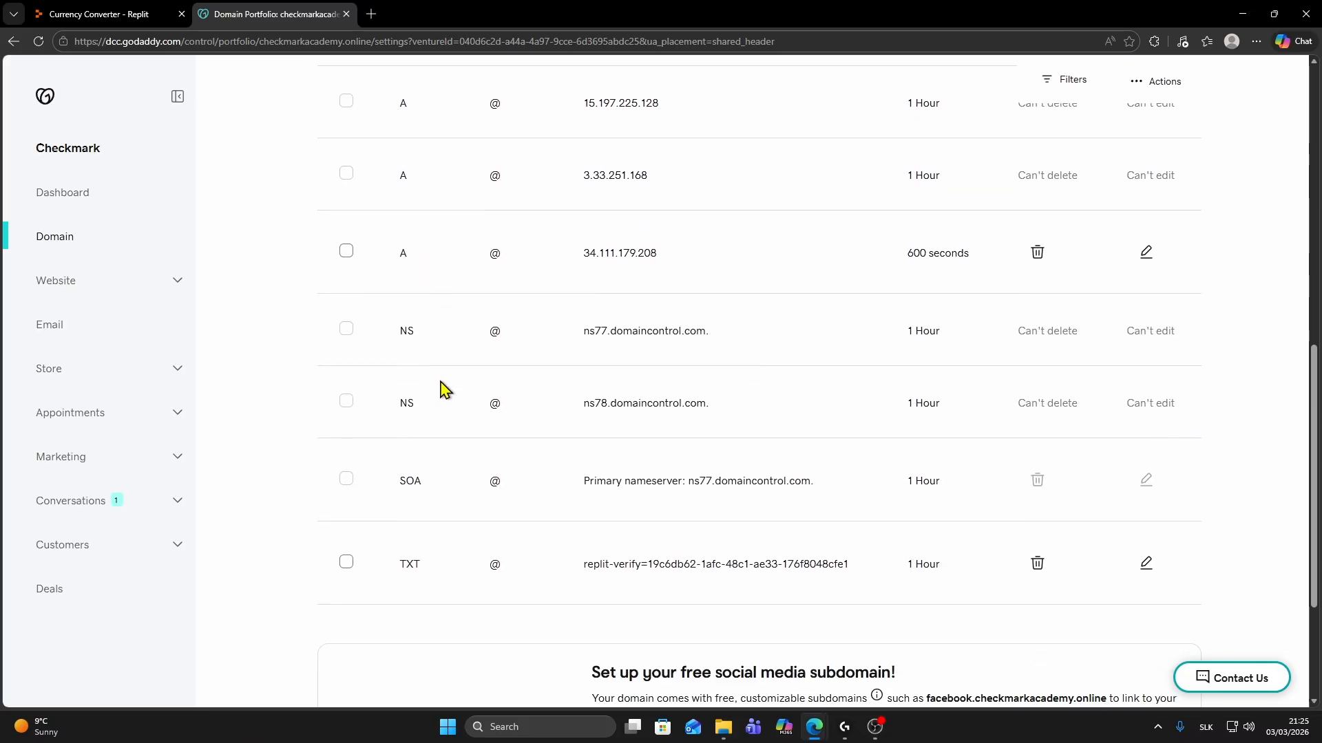
pyautogui.click(1029, 573)
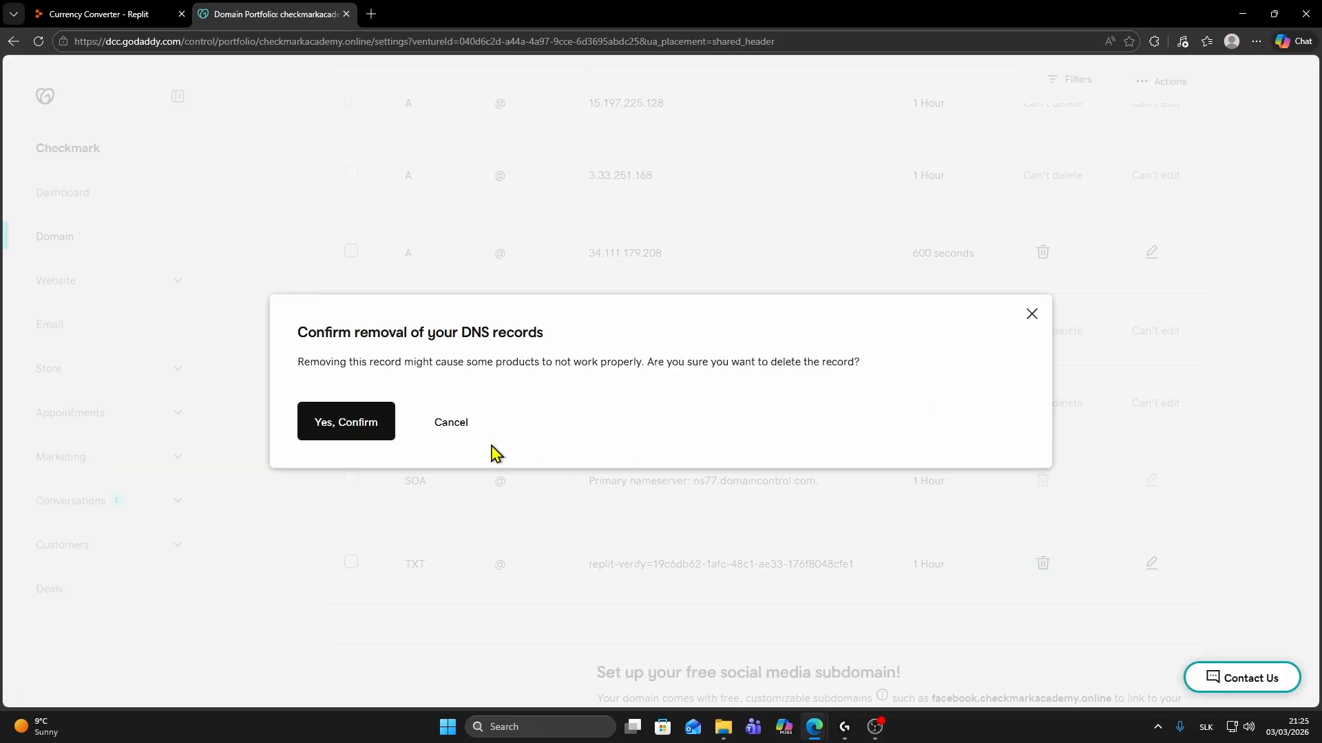
pyautogui.click(361, 431)
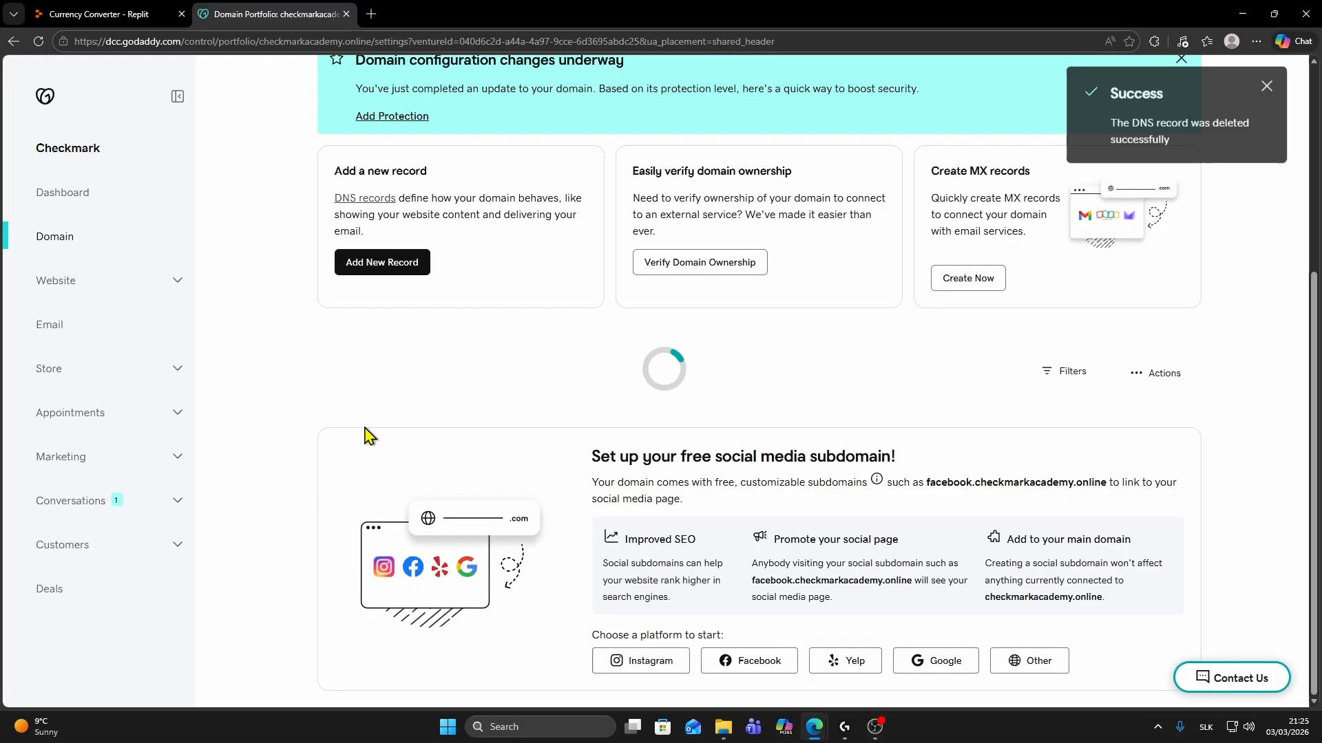
# - Delete the existing A record pointing to 34.111.179.208 and dismiss the notifications
pyautogui.scroll(-4, 620, 434)
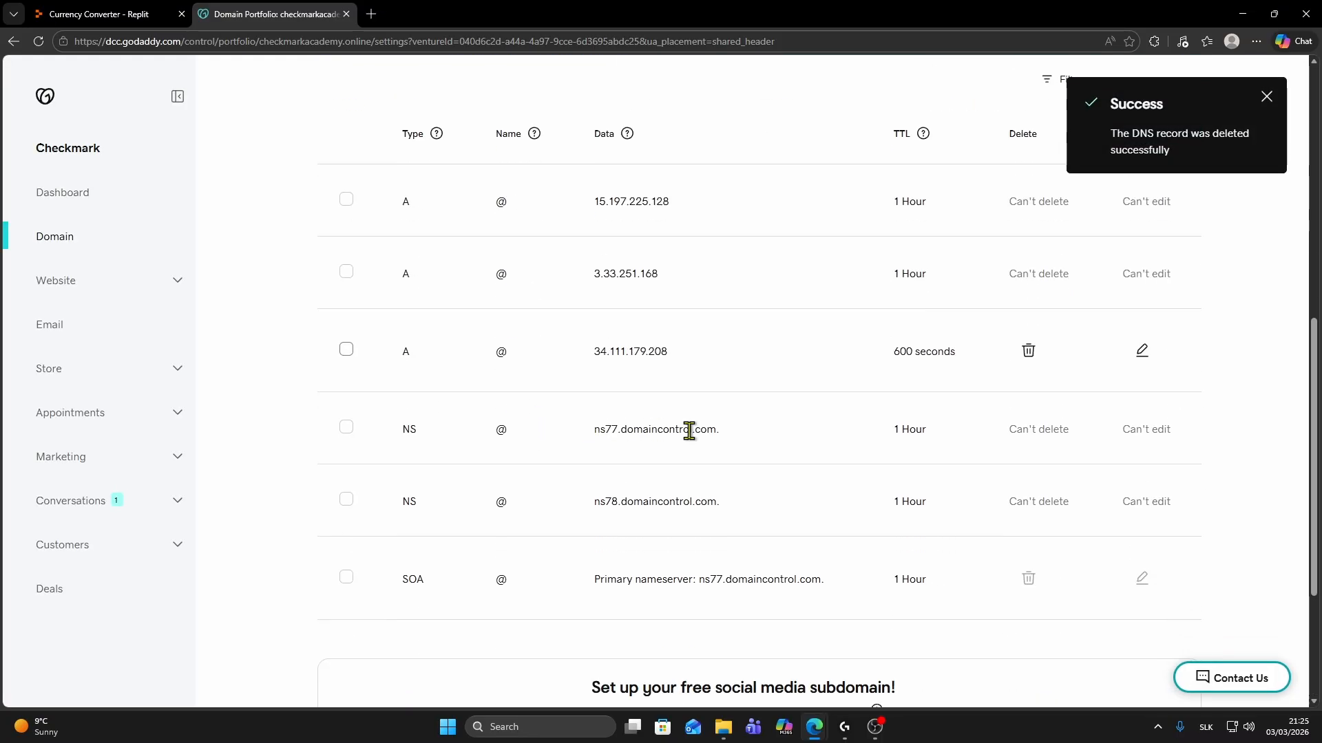
pyautogui.click(1029, 351)
pyautogui.click(342, 429)
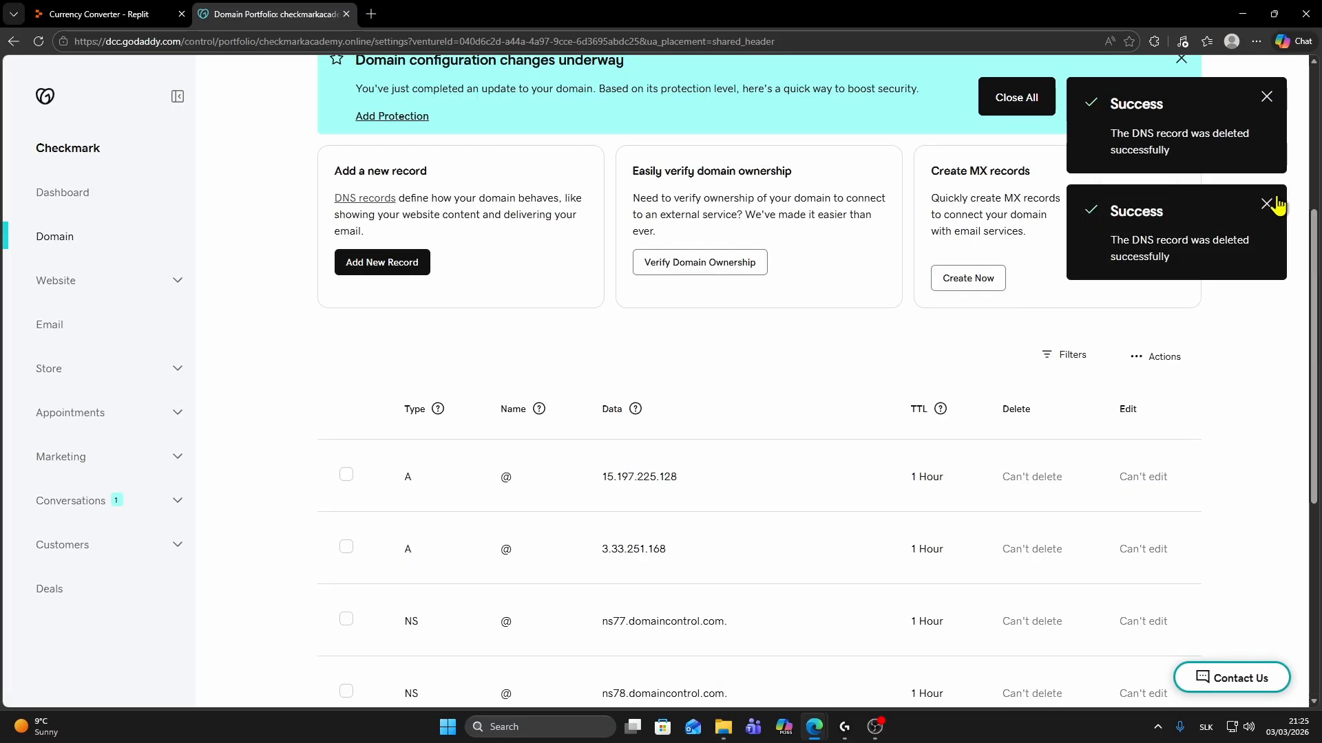
pyautogui.click(1266, 204)
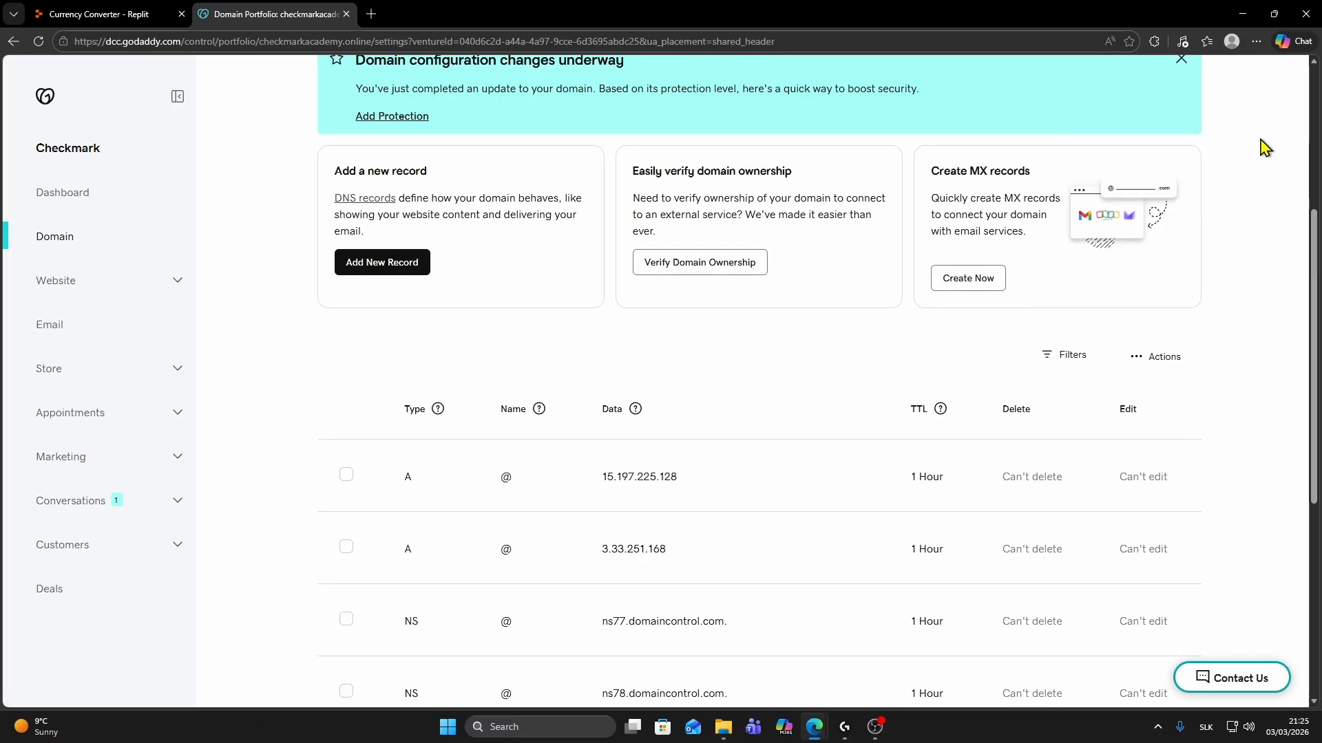
# - Add and save a new A record with name @ and value 34.111.179.208
pyautogui.scroll(1, 963, 334)
pyautogui.click(368, 331)
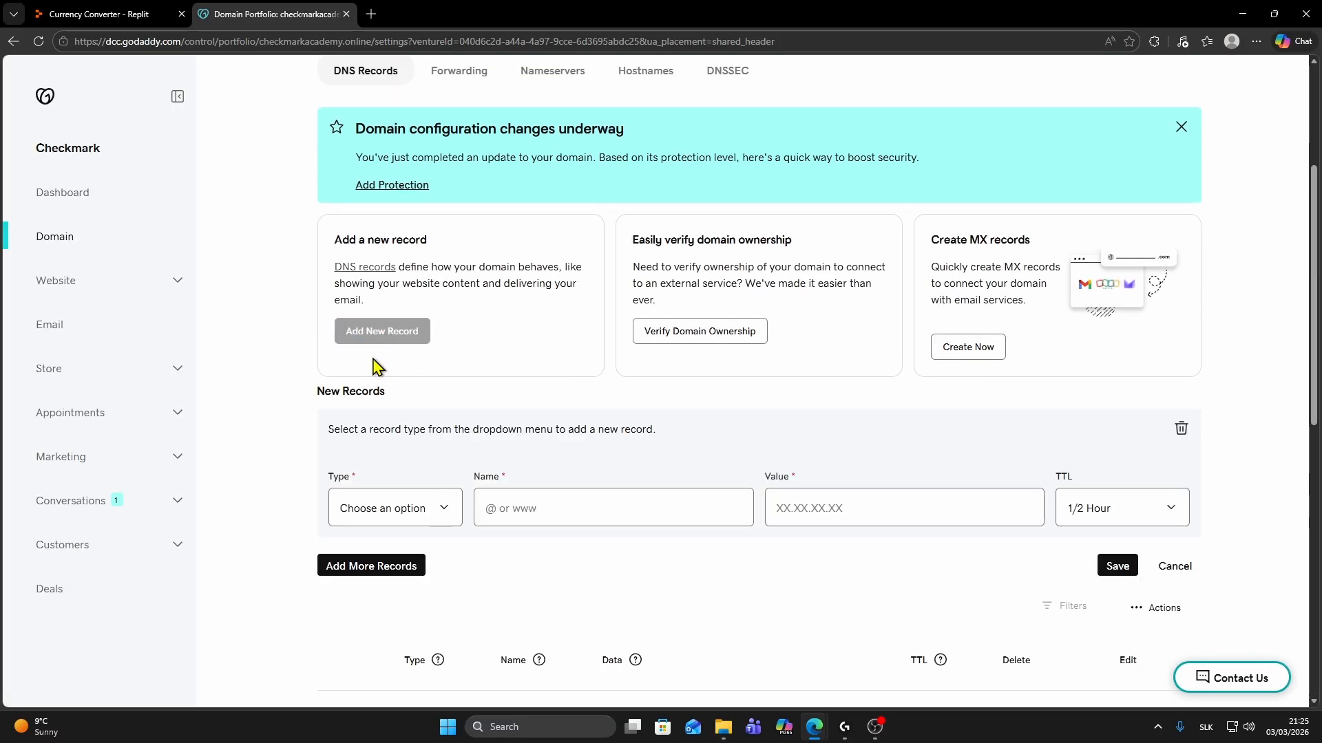
pyautogui.click(377, 508)
pyautogui.click(352, 293)
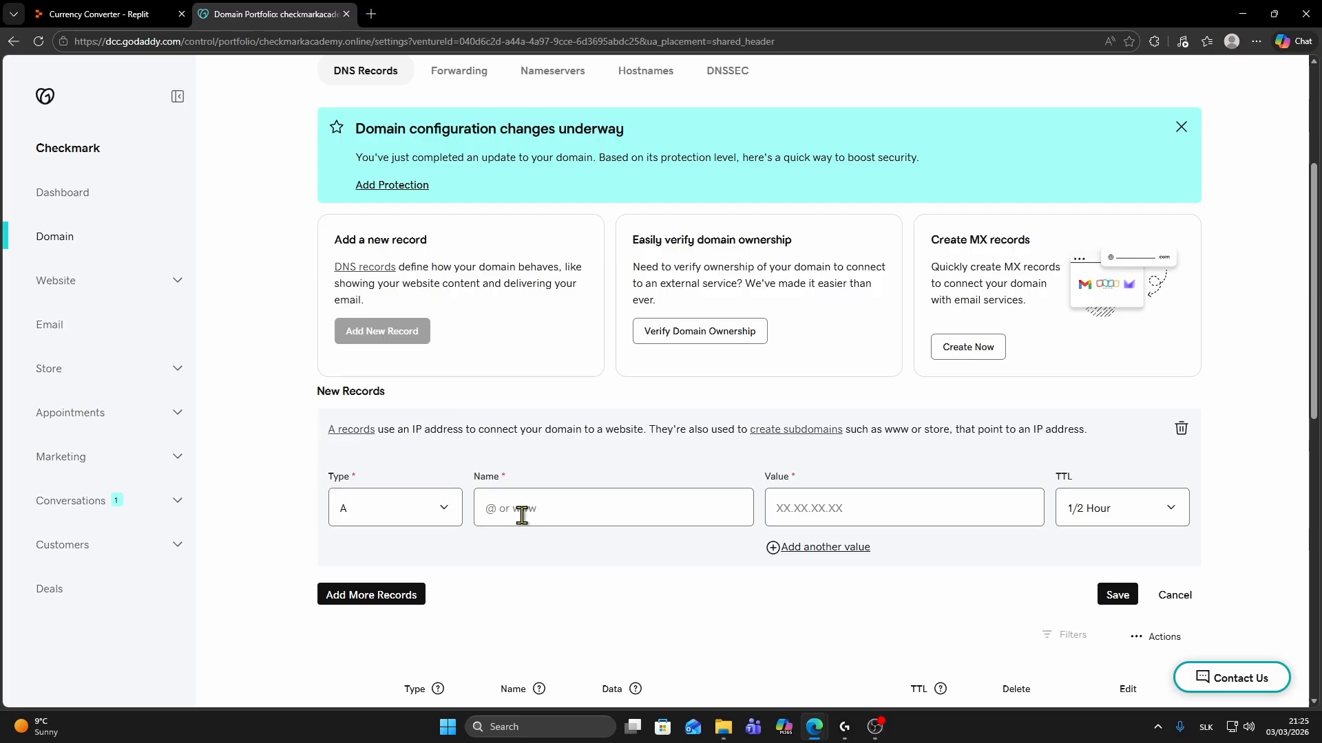
pyautogui.click(521, 509)
pyautogui.write('@')
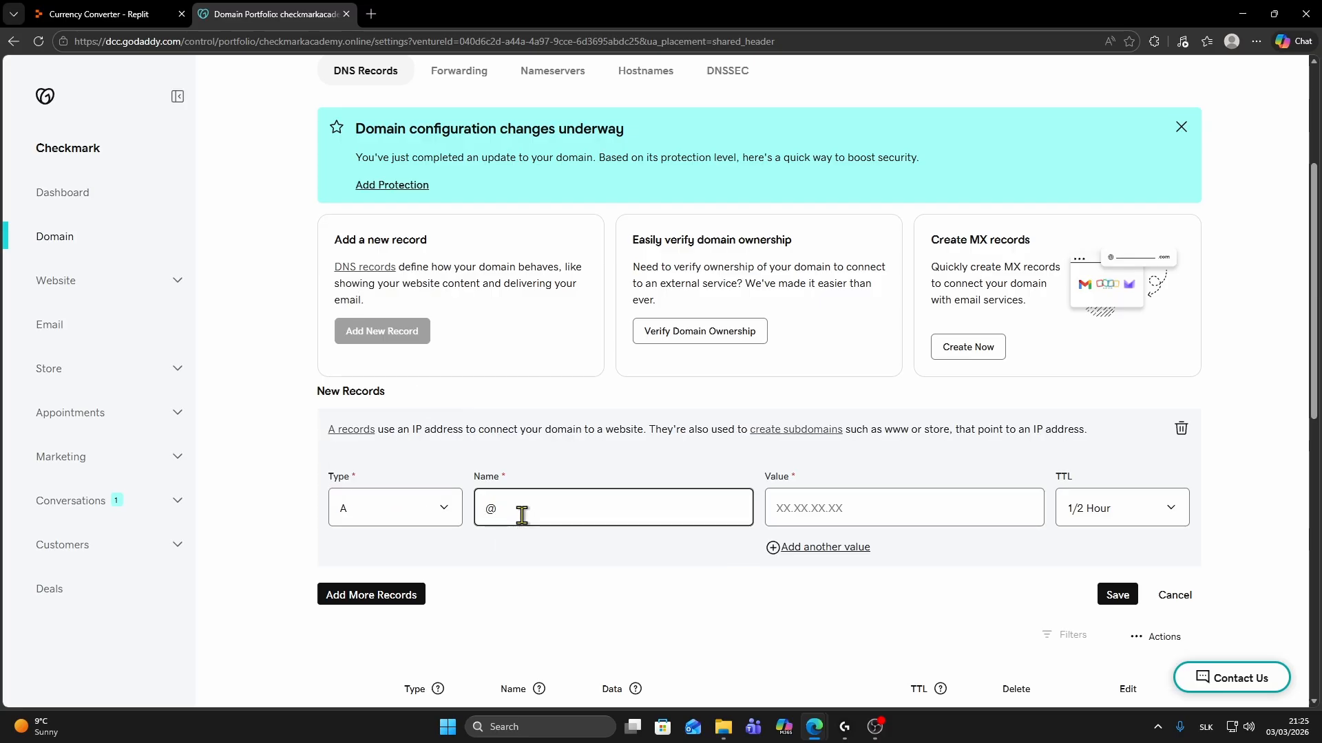
pyautogui.click(810, 501)
pyautogui.write('34.111.179.208')
pyautogui.click(1112, 596)
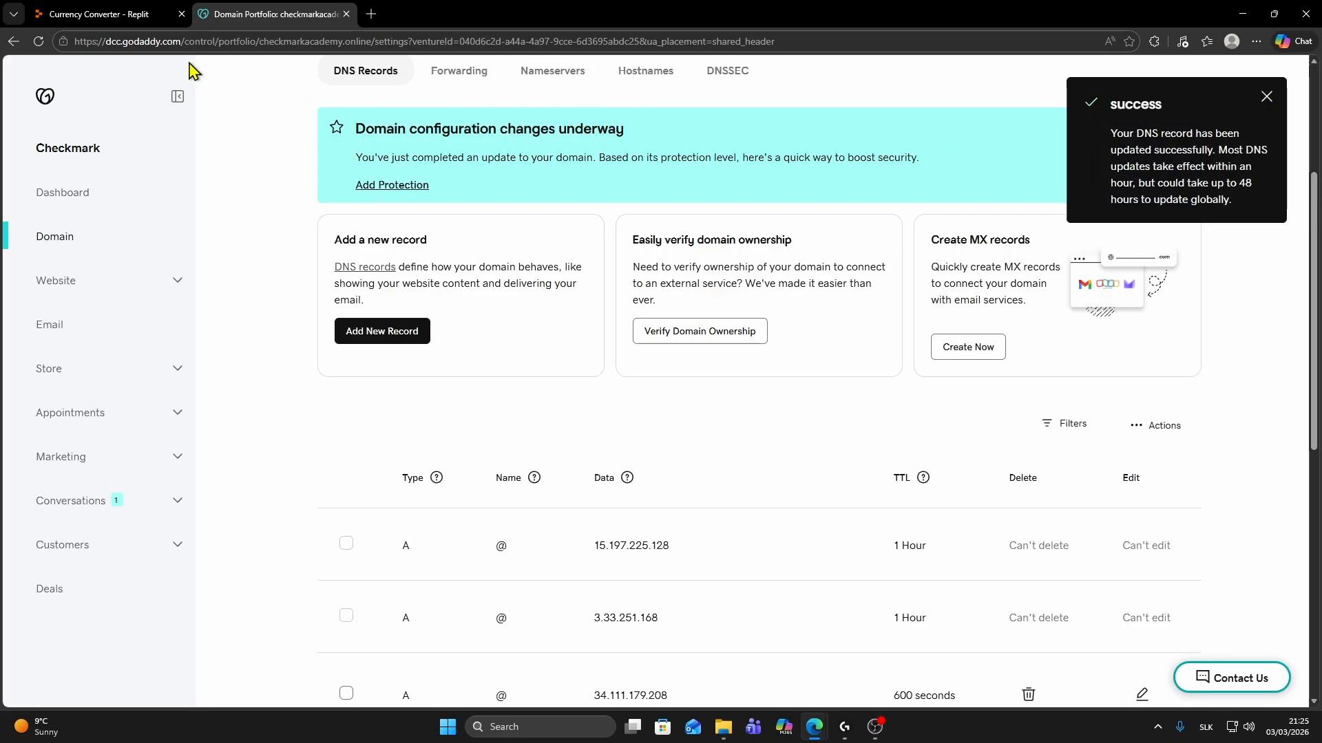
# - Copy the TXT record's verification value from Replit and return to the GoDaddy DNS records
pyautogui.click(117, 14)
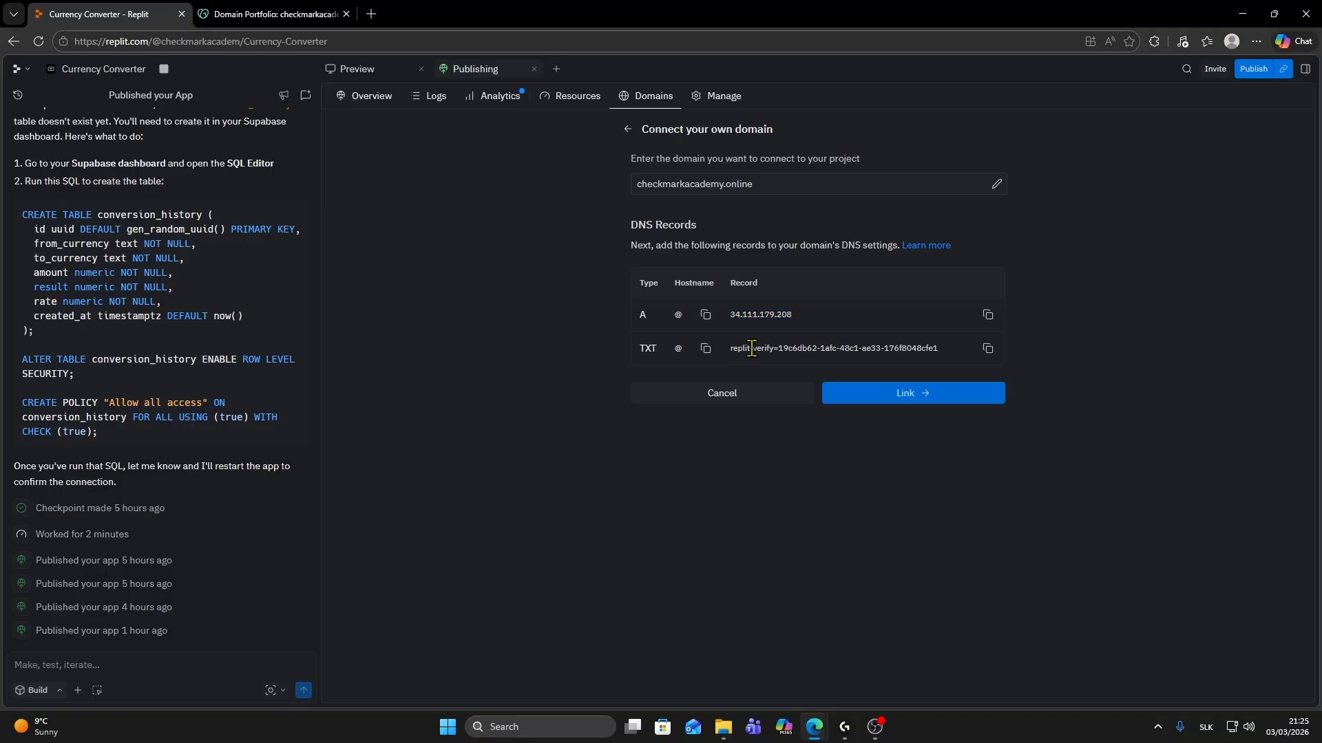
pyautogui.tripleClick(736, 347)
pyautogui.rightClick(754, 349)
pyautogui.click(789, 360)
pyautogui.click(265, 15)
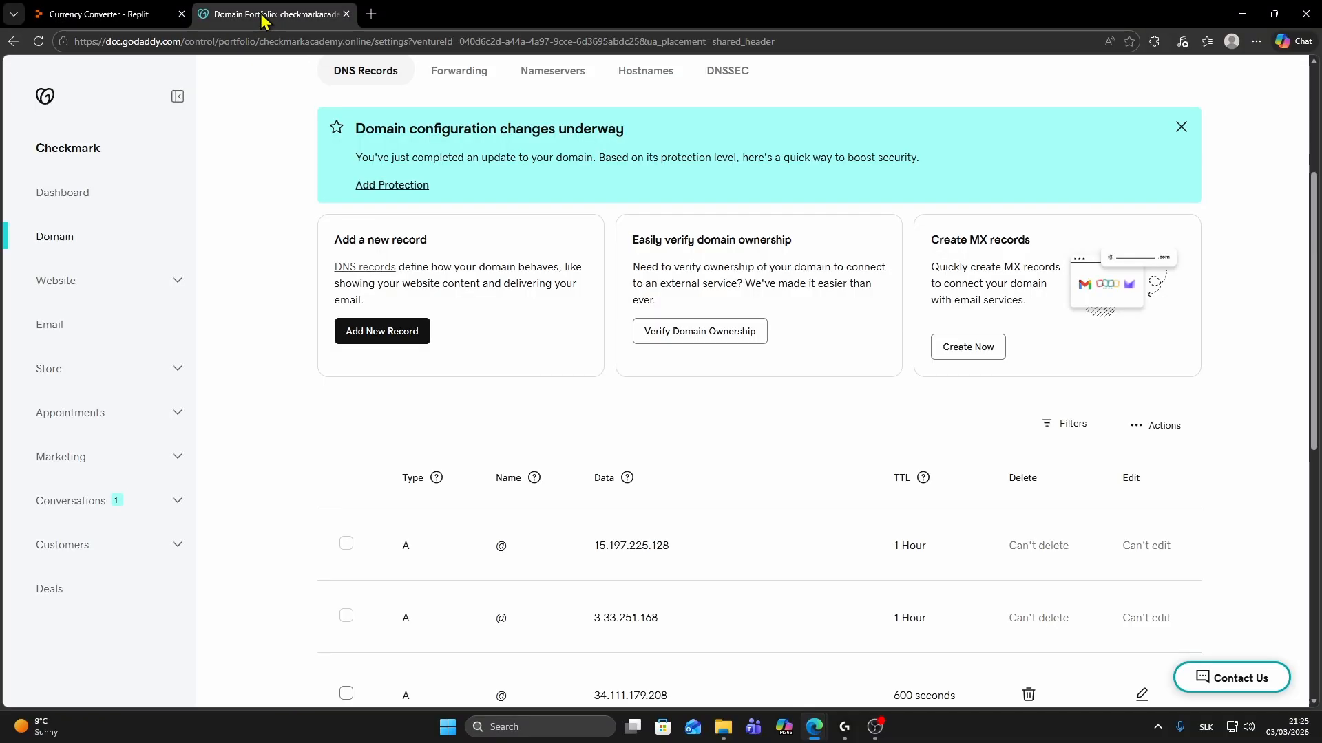
# - Add and save a new TXT record with name @ and the copied Replit verification token as its value
pyautogui.click(377, 335)
pyautogui.click(384, 505)
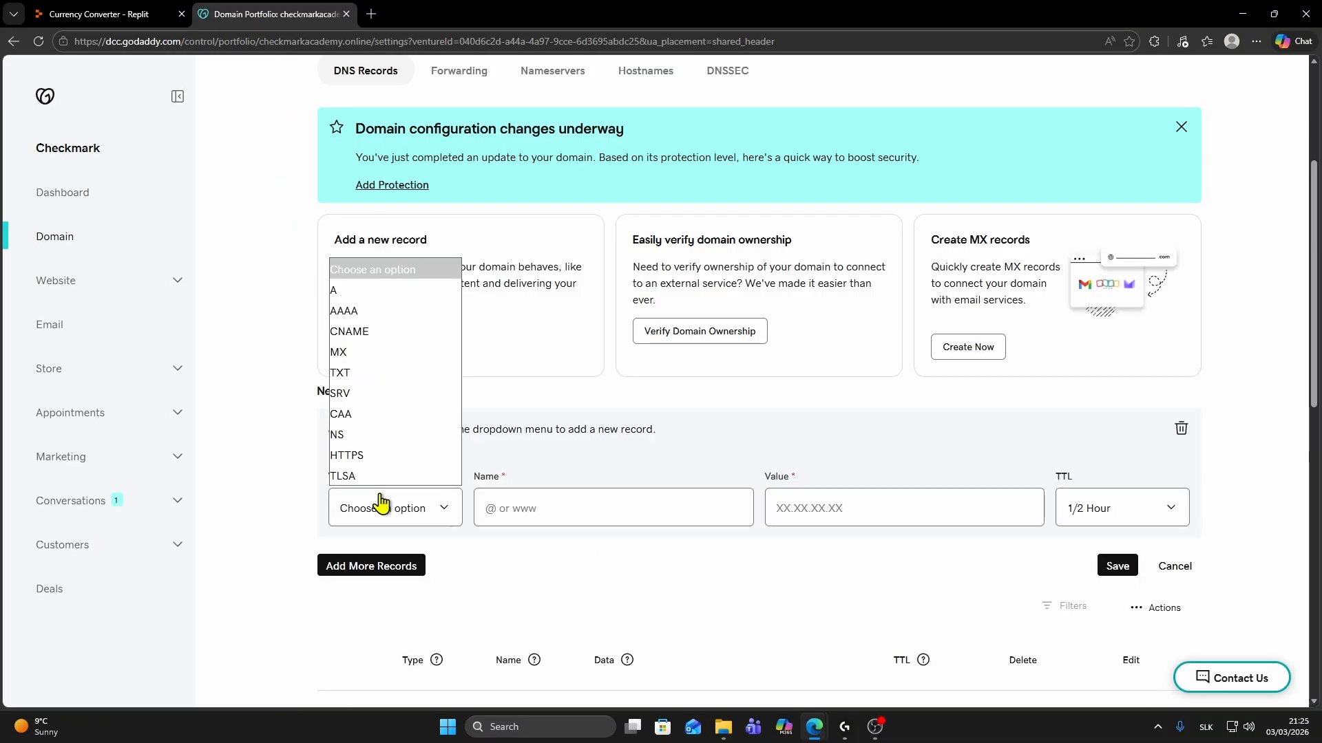
pyautogui.click(373, 393)
pyautogui.click(493, 506)
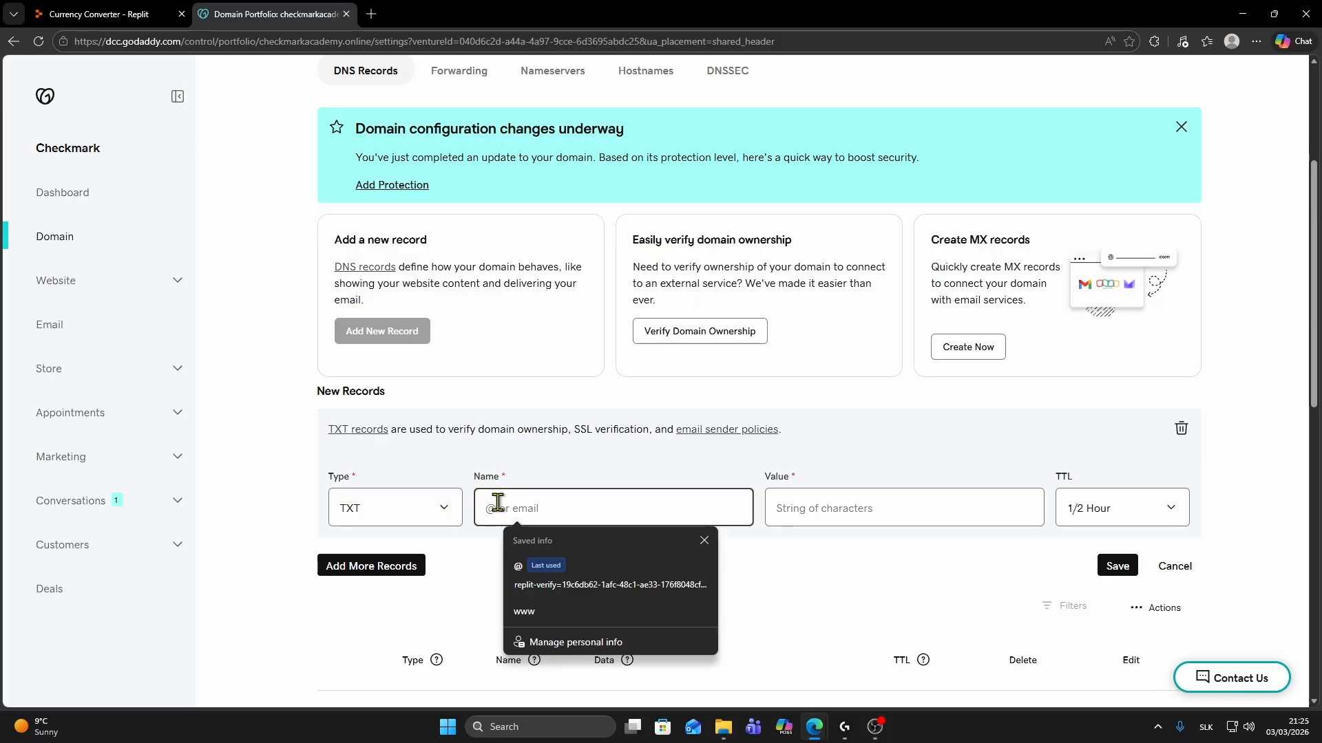
pyautogui.write('@')
pyautogui.click(773, 517)
pyautogui.hotkey('ctrl', 'v')
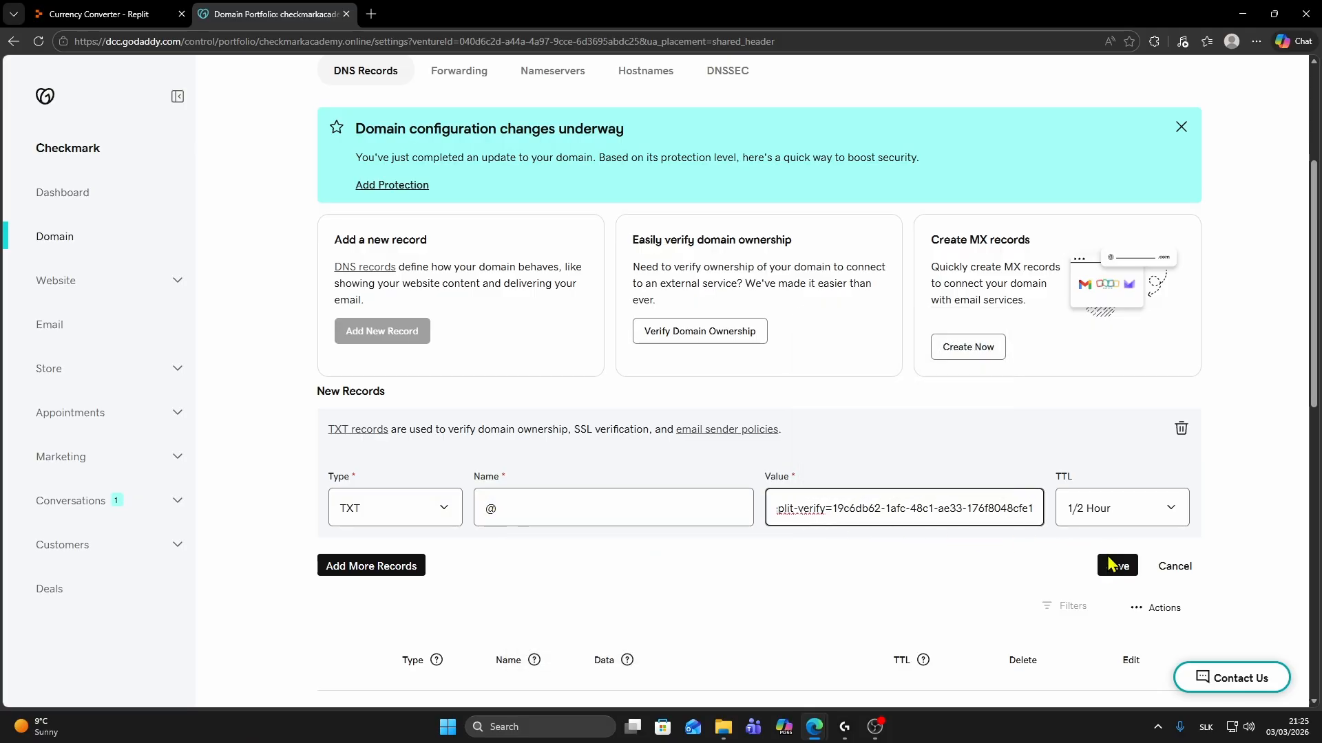
pyautogui.click(1116, 565)
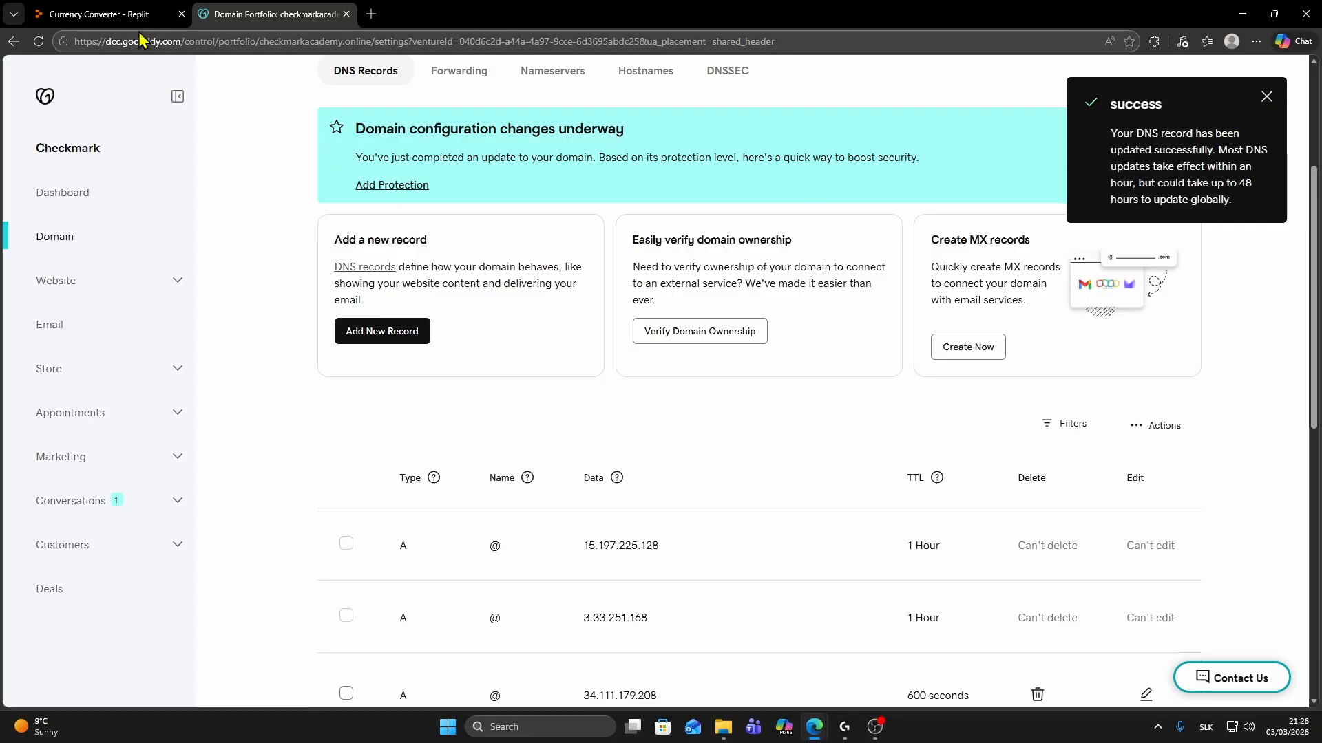
# - Return to Replit and link checkmarkacademy.online to the Currency Converter app
pyautogui.click(100, 16)
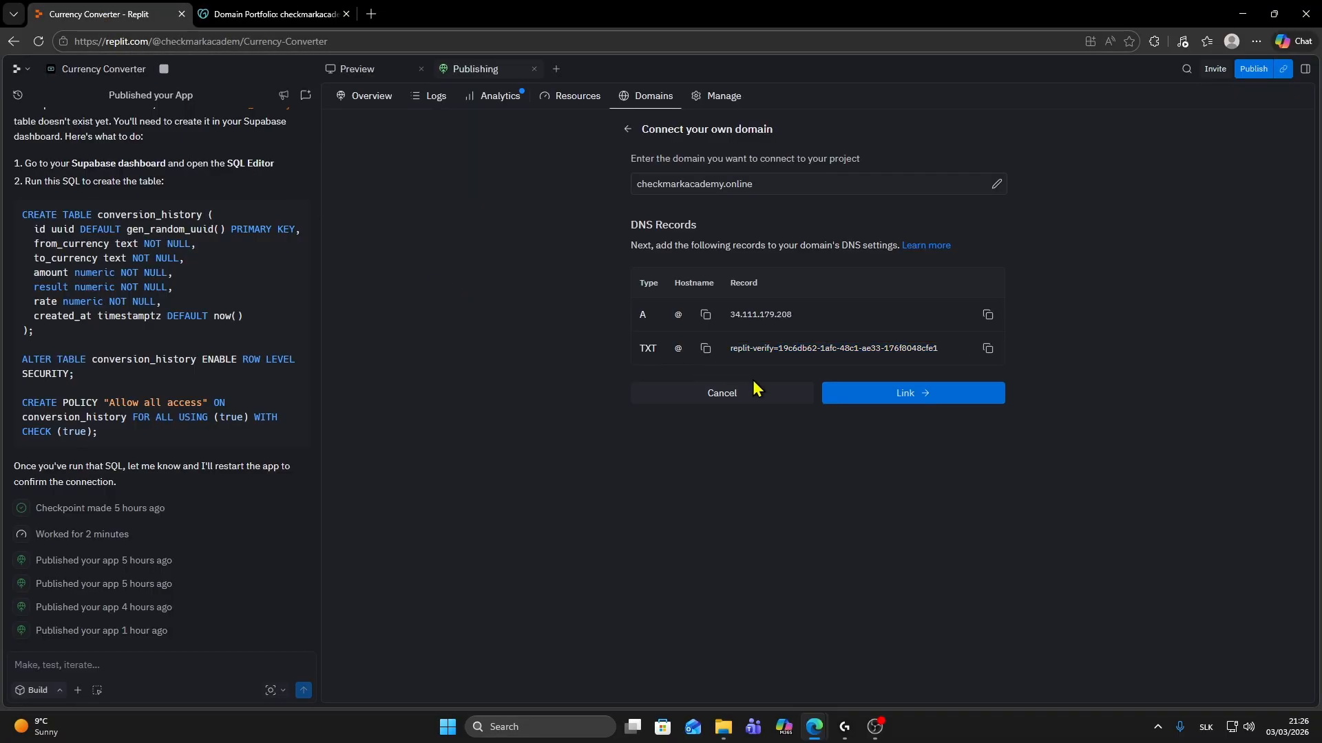
pyautogui.click(907, 396)
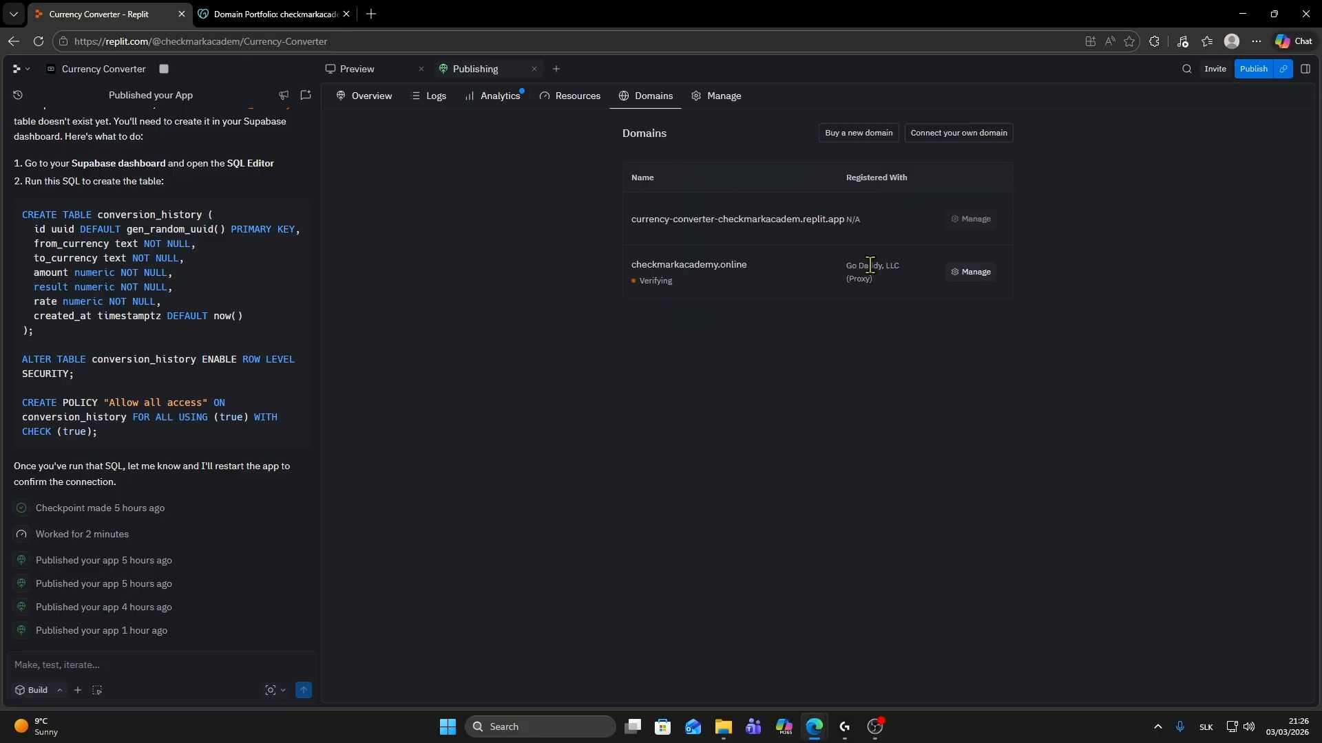
# - Check the linked domain's registrar, verification status and DNS check details, and return to the domain list
pyautogui.moveTo(844, 269); pyautogui.dragTo(898, 284)
pyautogui.click(898, 287)
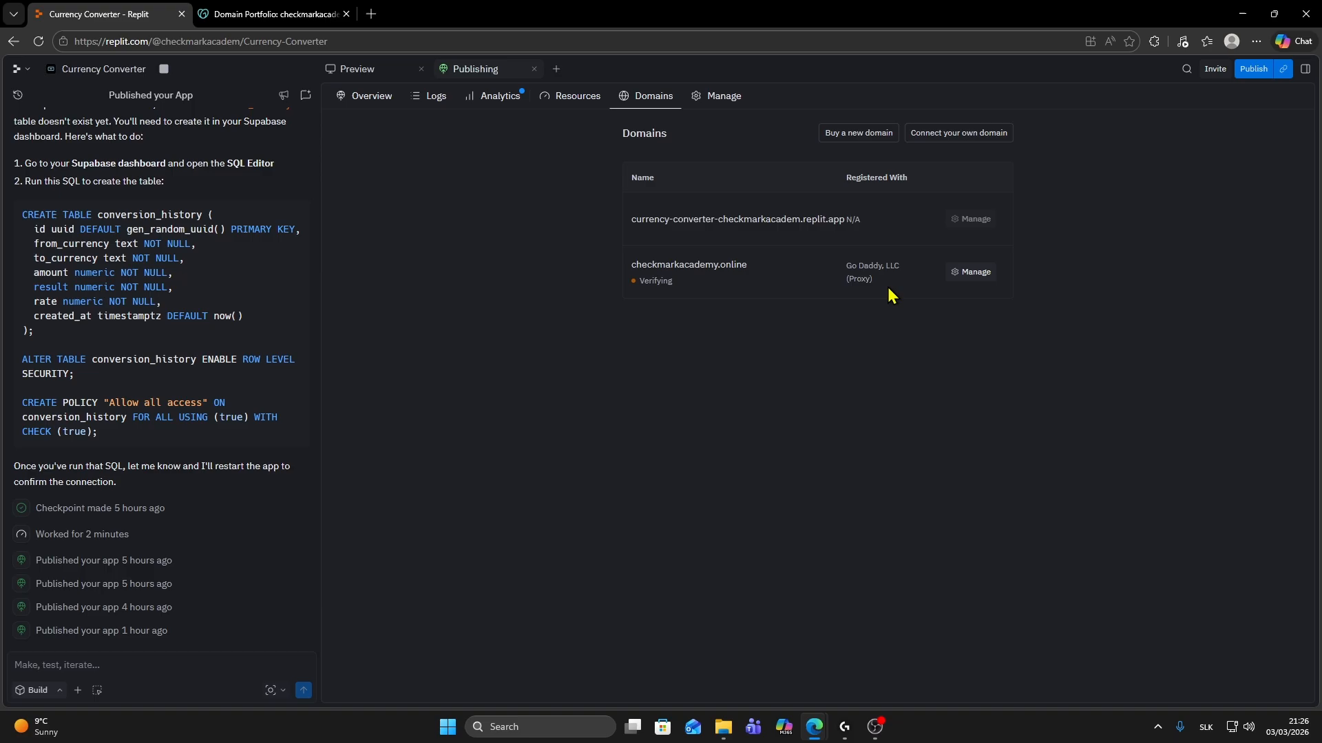
pyautogui.moveTo(640, 289); pyautogui.dragTo(682, 286)
pyautogui.click(685, 288)
pyautogui.click(963, 277)
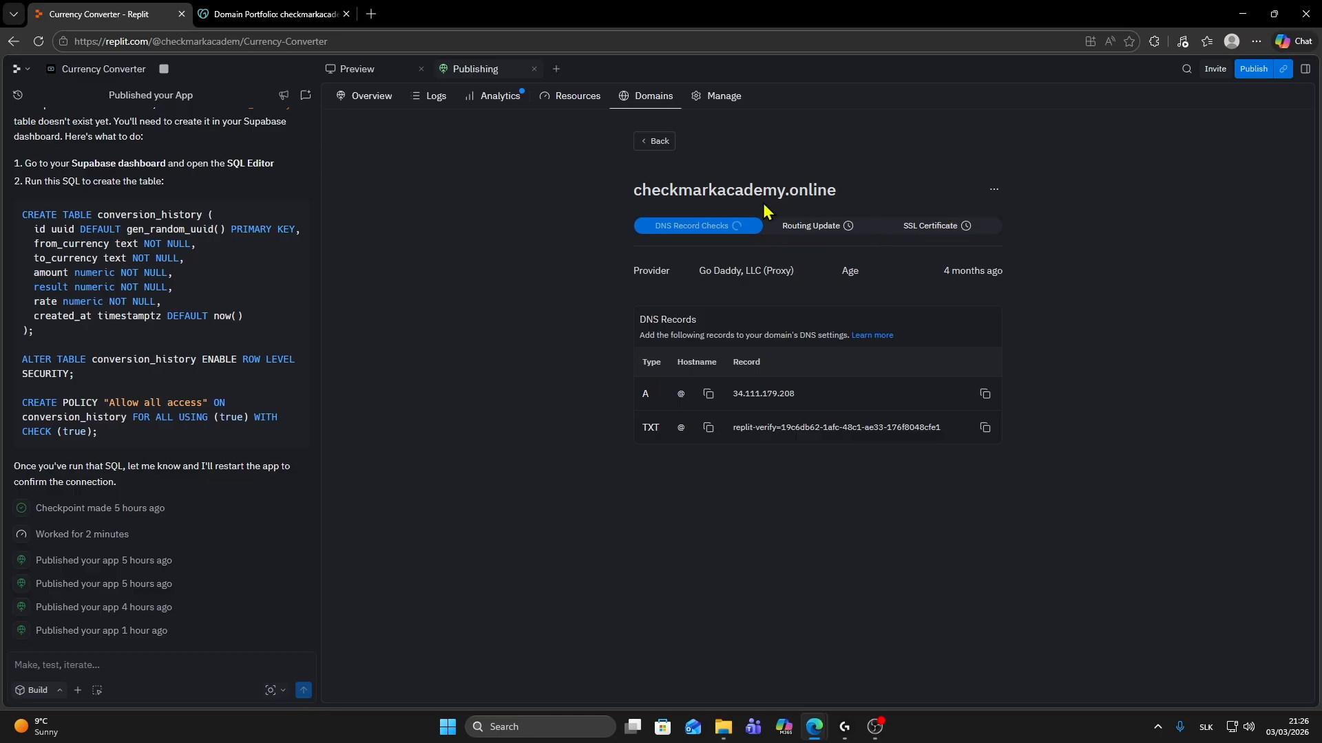
pyautogui.click(654, 141)
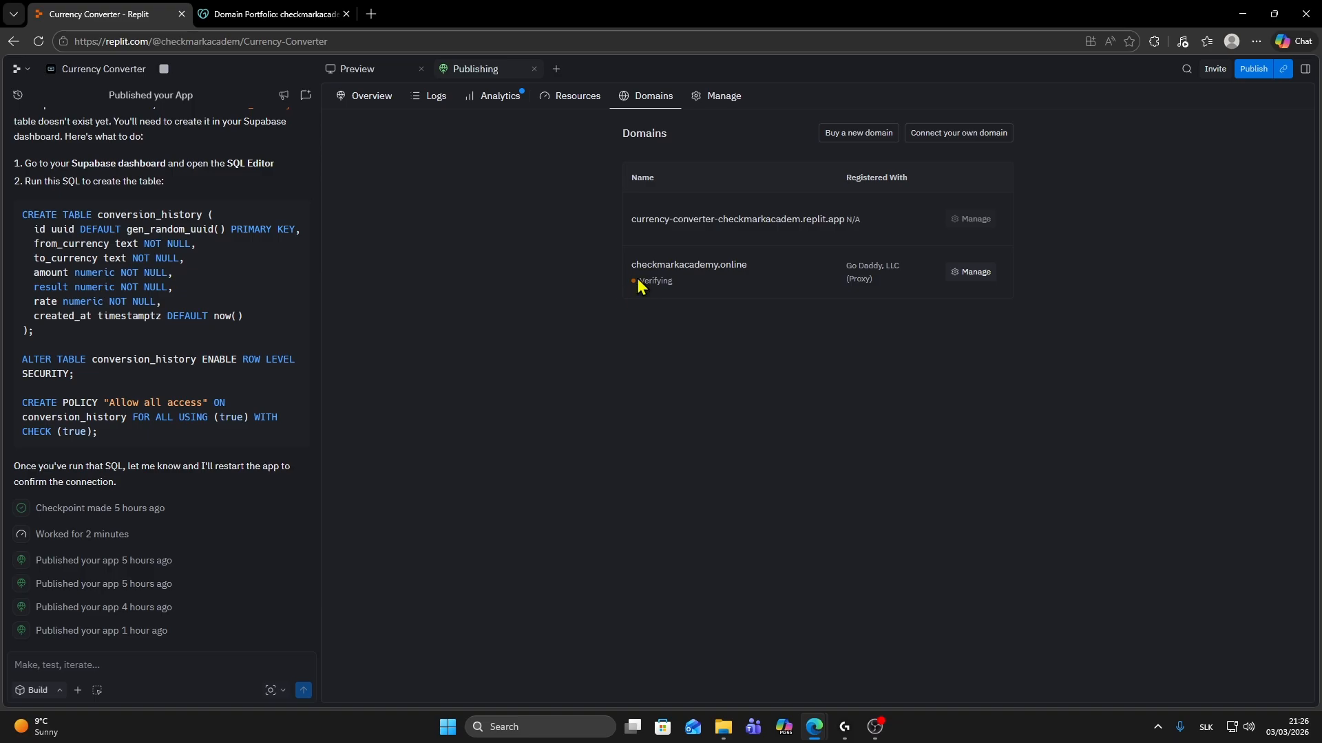
# - Copy the linked domain name and open checkmarkacademy.online in a new browser tab
pyautogui.moveTo(630, 265); pyautogui.dragTo(748, 266)
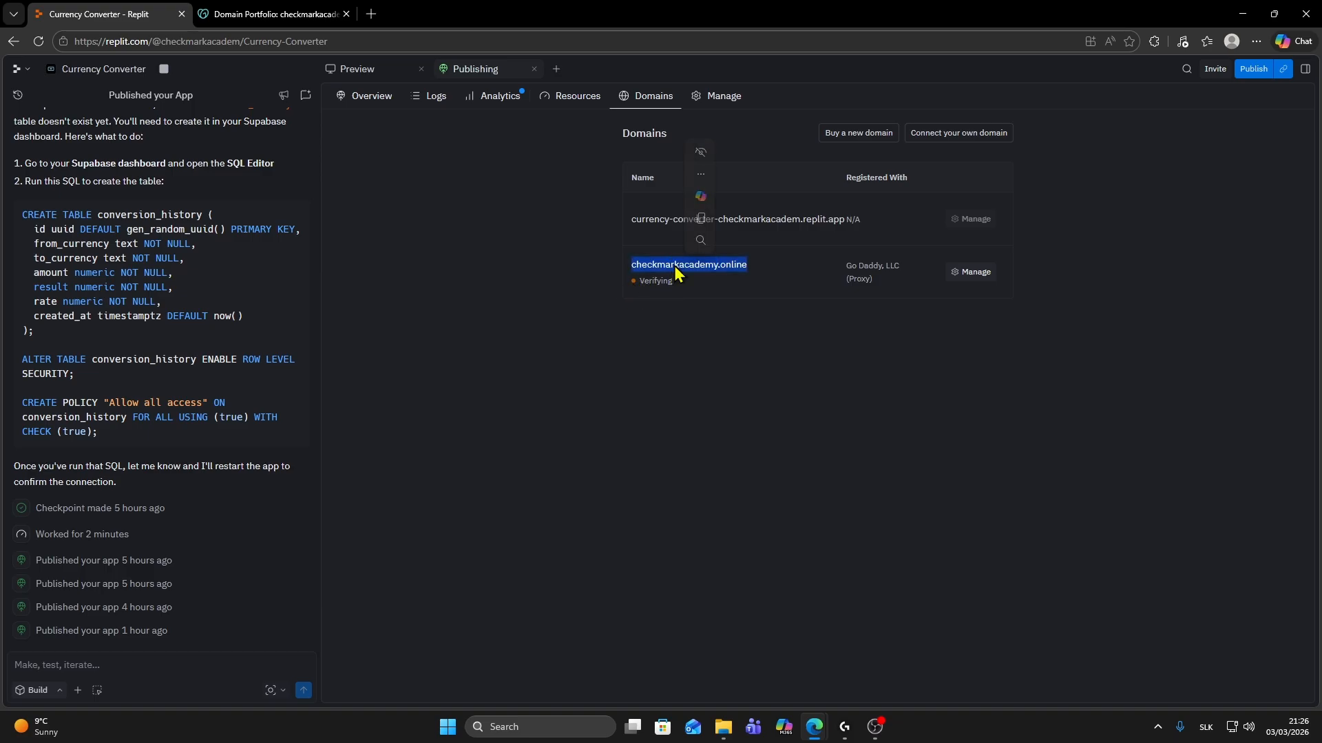
pyautogui.hotkey('ctrl', 'c')
pyautogui.hotkey('ctrl', 't')
pyautogui.hotkey('ctrl', 'v')
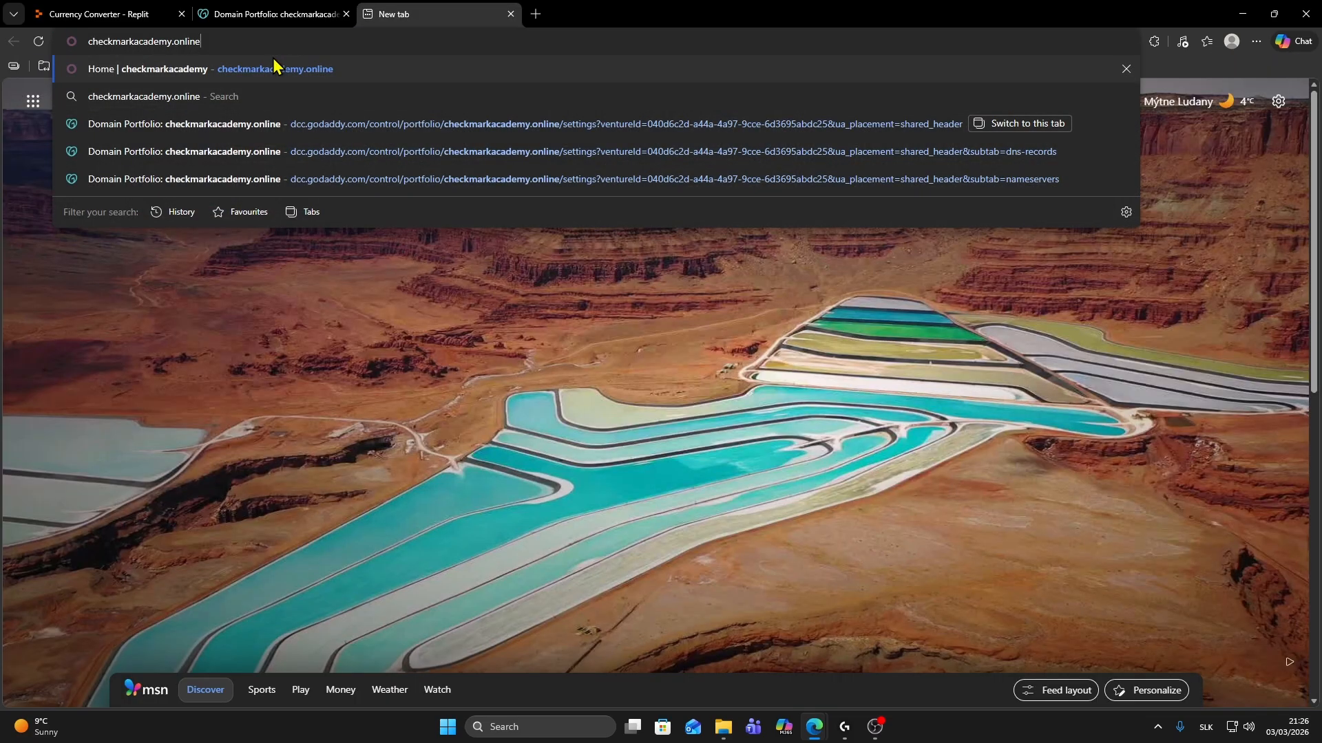
pyautogui.press('Return')
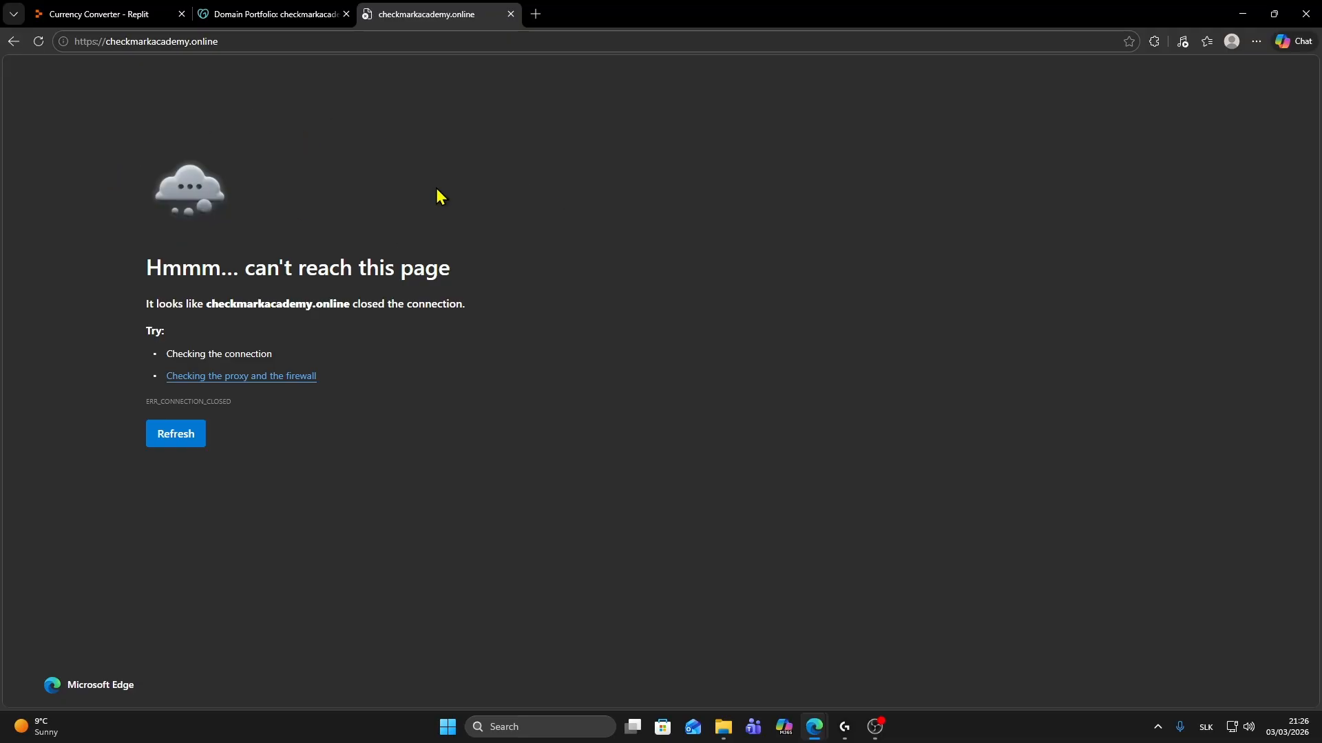
# - Return to Replit and open the management details of checkmarkacademy.online to check its verification progress
pyautogui.click(110, 14)
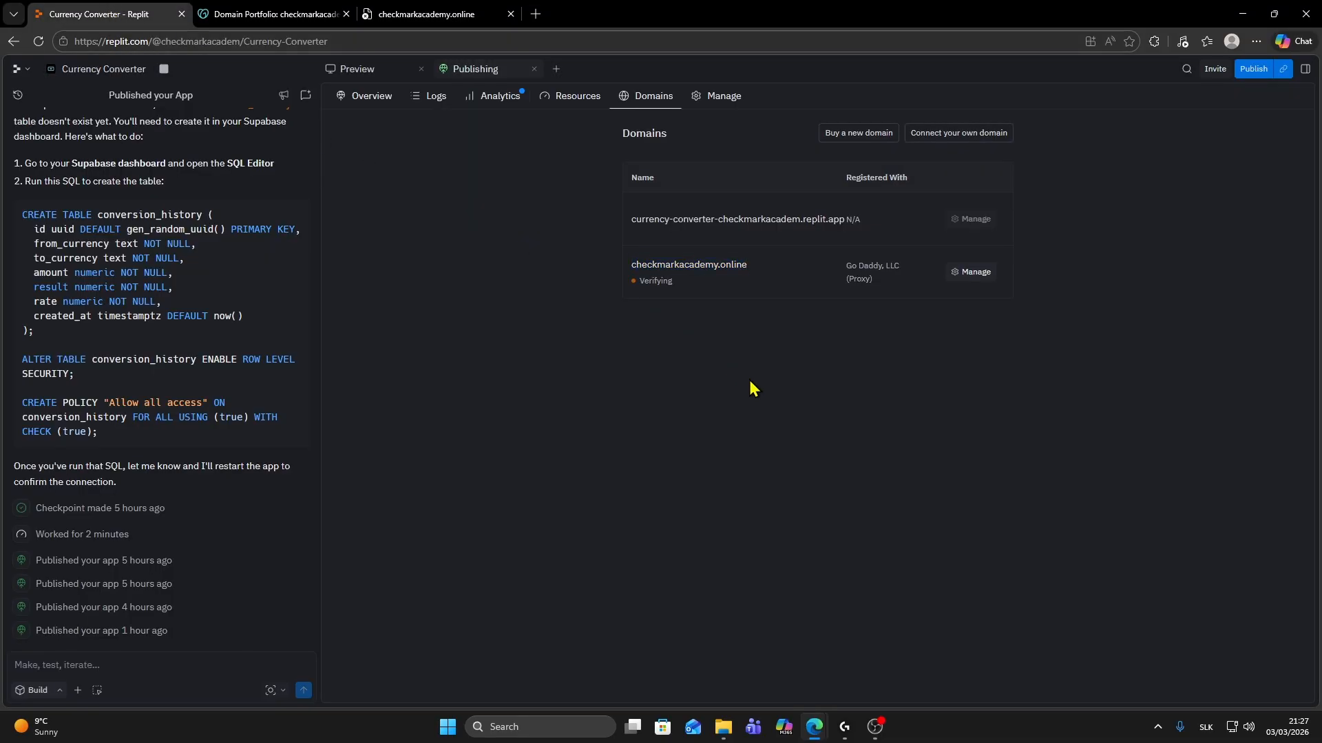
pyautogui.click(977, 278)
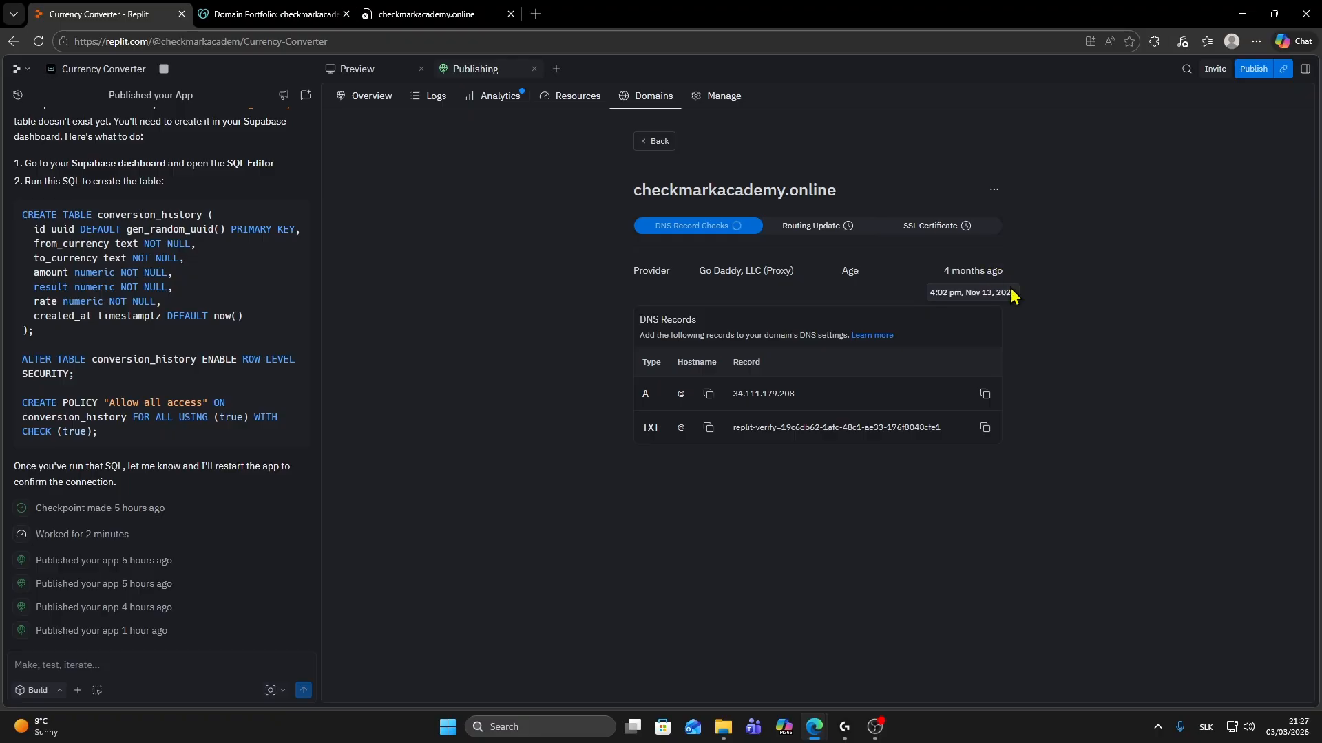